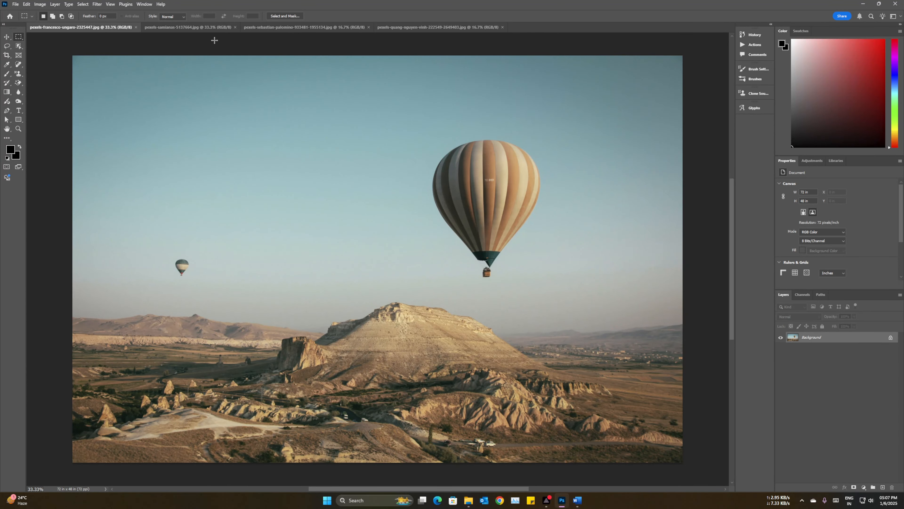
Step: Look through the other open photos and return to the hot-air balloon landscape
left_click(169, 26)
left_click(280, 27)
left_click(421, 27)
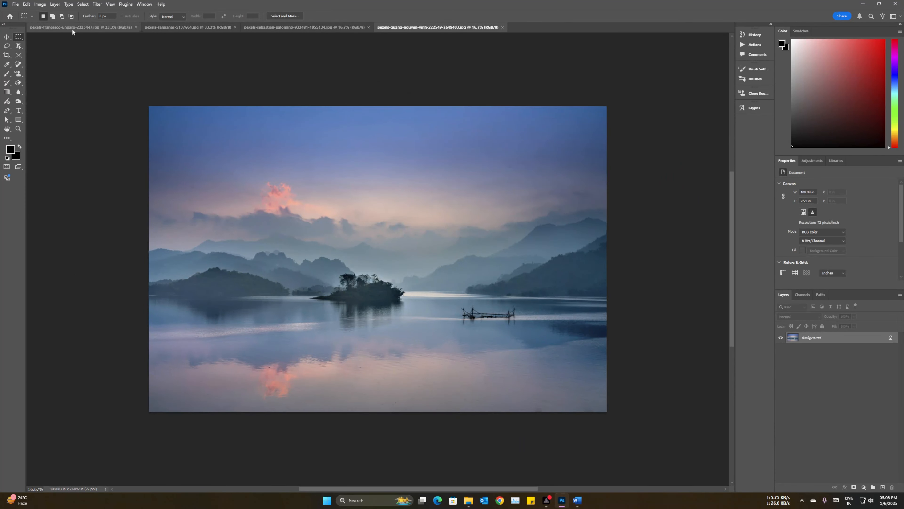
left_click(318, 26)
left_click(86, 26)
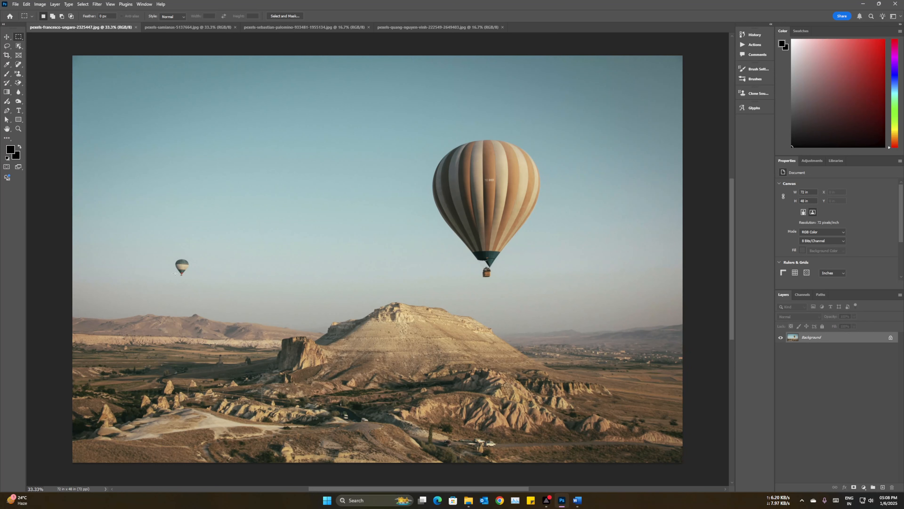
Step: Select the small distant balloon with the Rectangular Marquee Tool and open Content-Aware Fill for it
right_click(19, 36)
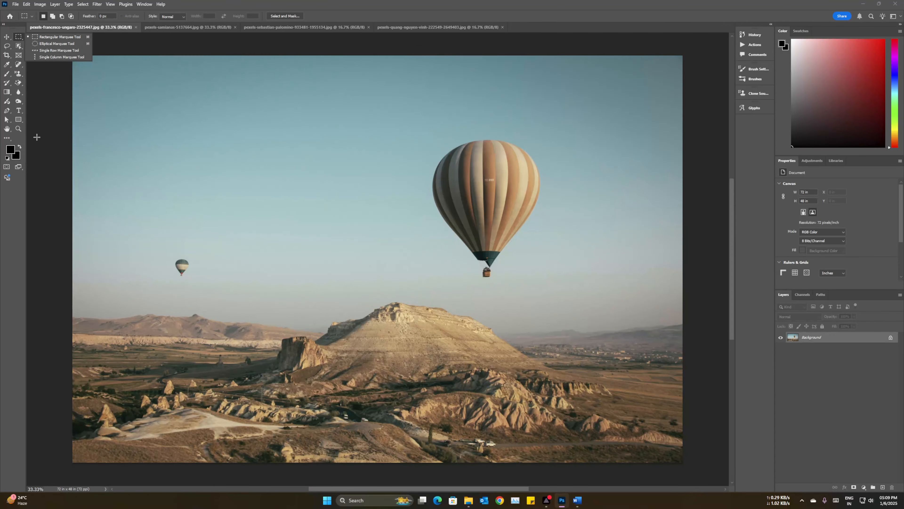
left_click(48, 38)
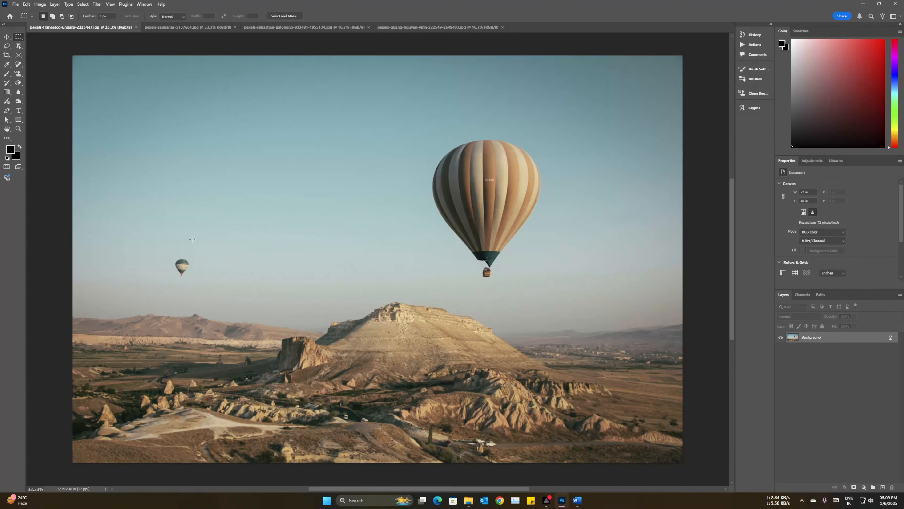
left_click_drag(171, 255, 192, 280)
right_click(183, 269)
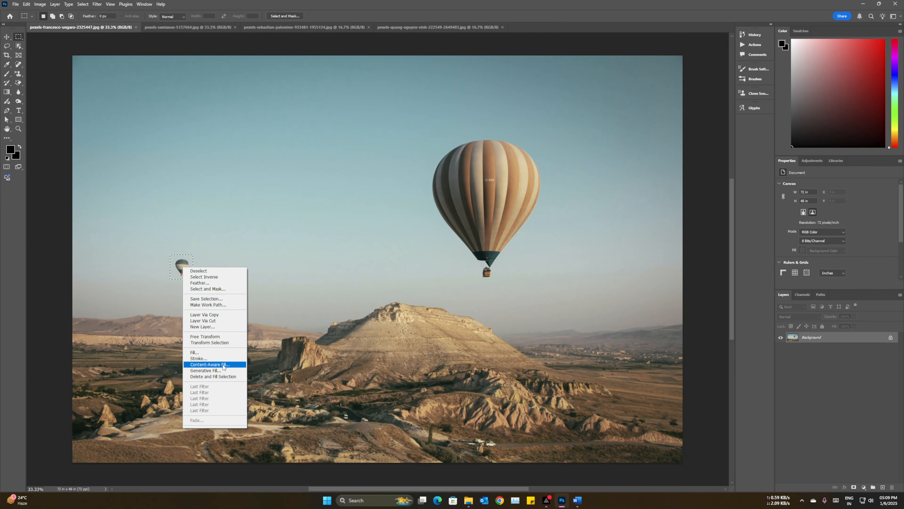
left_click(177, 260)
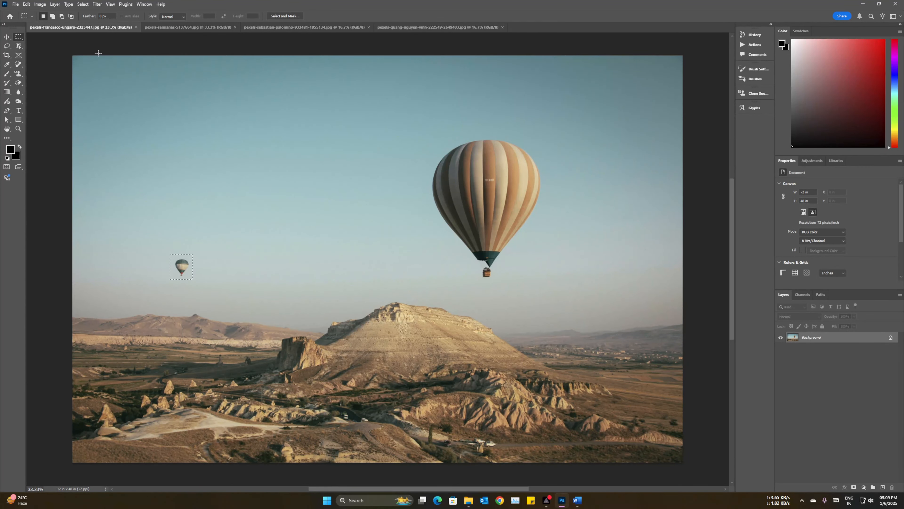
left_click(30, 4)
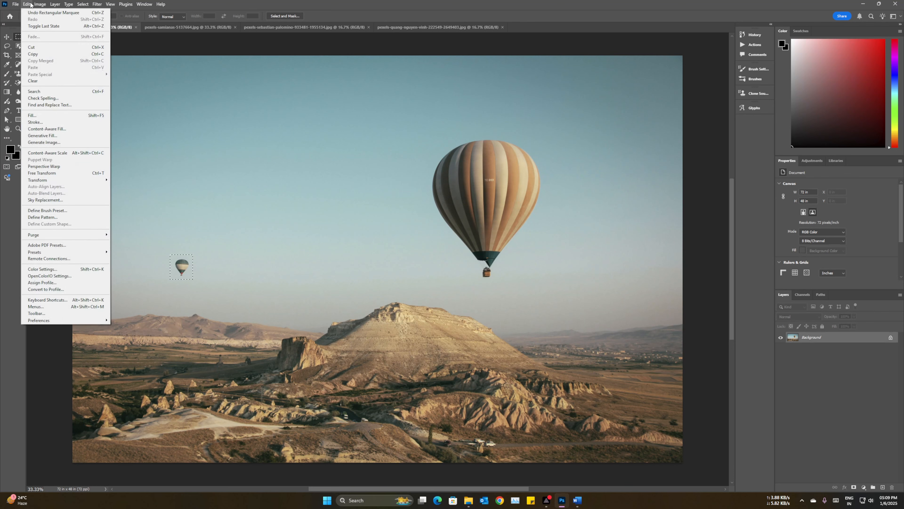
left_click(52, 130)
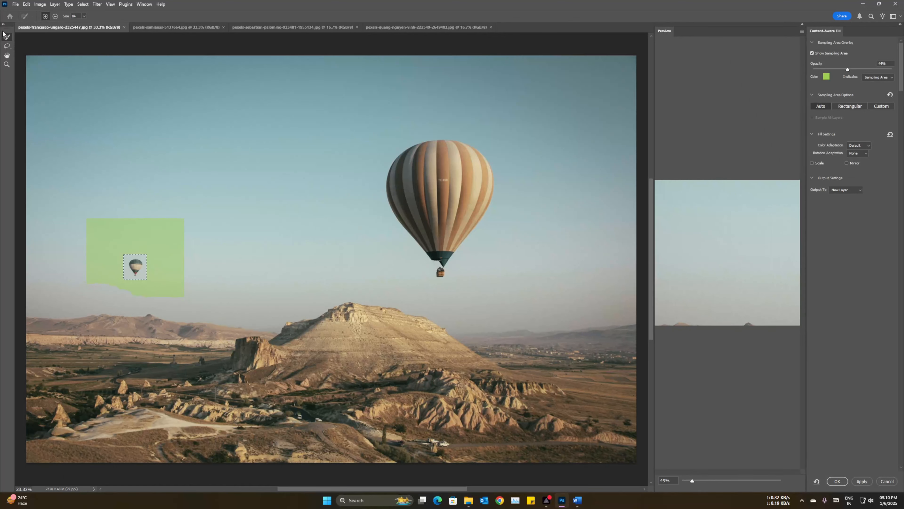
Step: Extend the sampling area upward into the sky, trim its overshooting sides, and output the small balloon's fill to a new layer
mouse_move(95, 248)
left_mouse_down()
mouse_move(94, 215)
mouse_move(180, 218)
mouse_move(80, 218)
mouse_move(190, 210)
mouse_move(90, 209)
left_mouse_up()
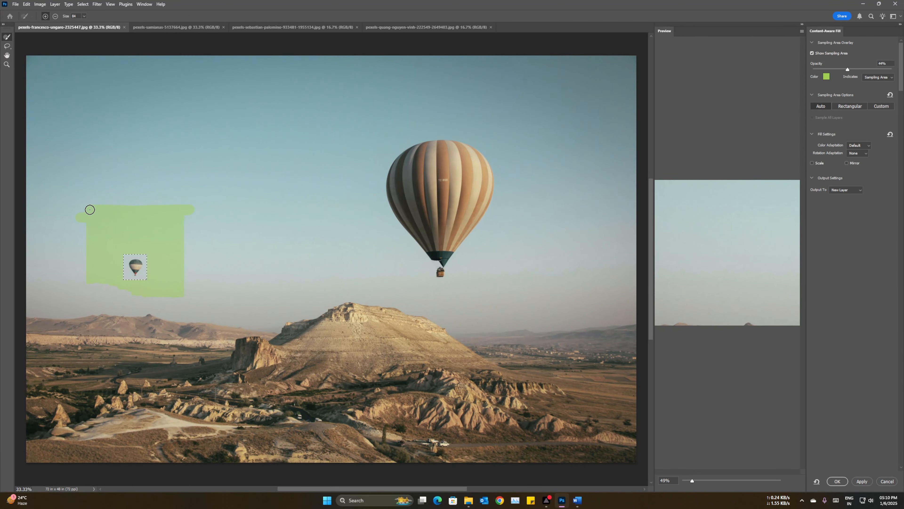
left_click(55, 16)
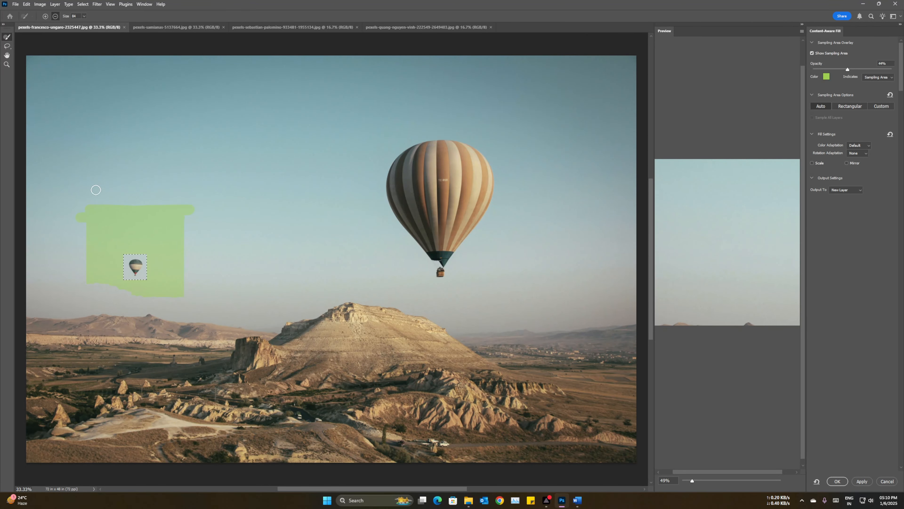
left_click_drag(81, 200, 81, 230)
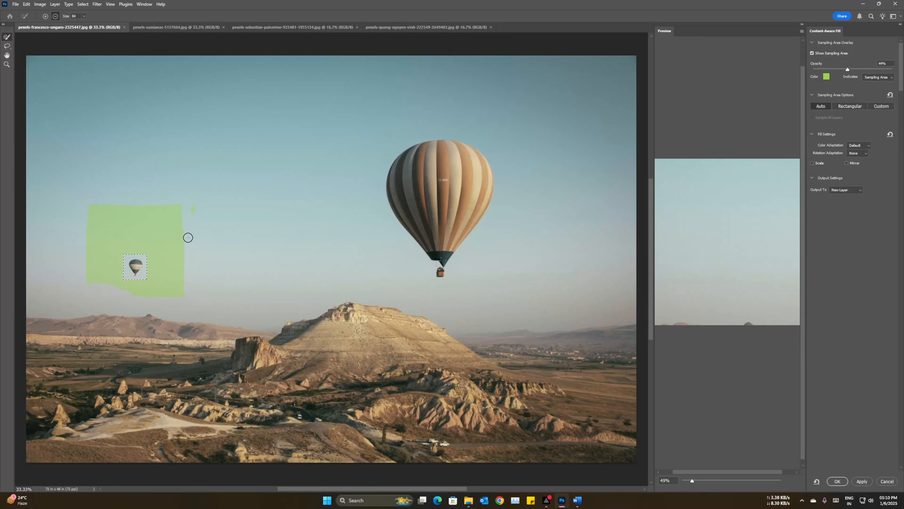
left_click_drag(188, 238, 189, 188)
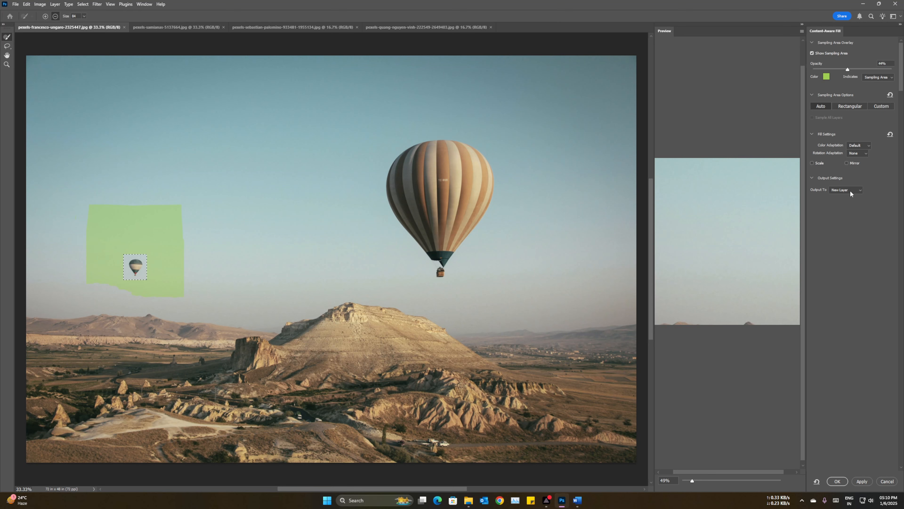
left_click(837, 479)
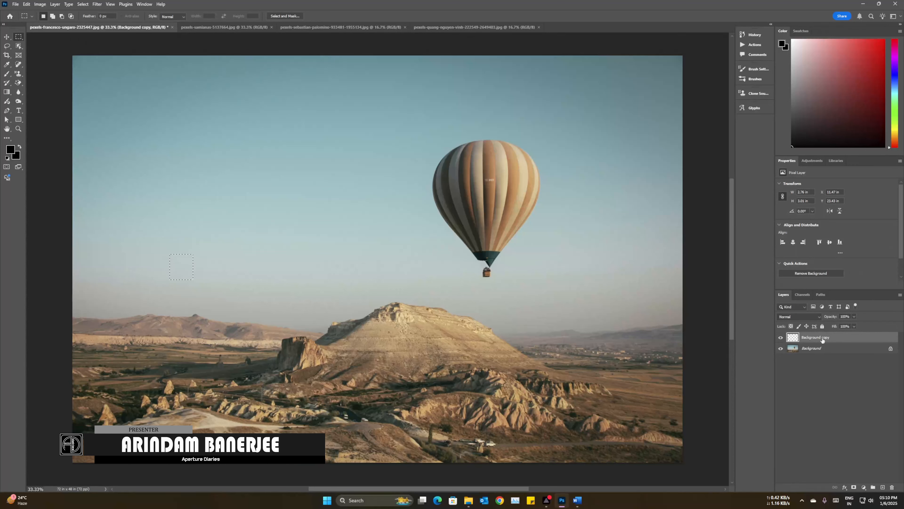
Step: Compare the photo with the fill layer hidden and shown, and clear the selection
left_click(780, 337)
left_click(780, 338)
key("ctrl+d")
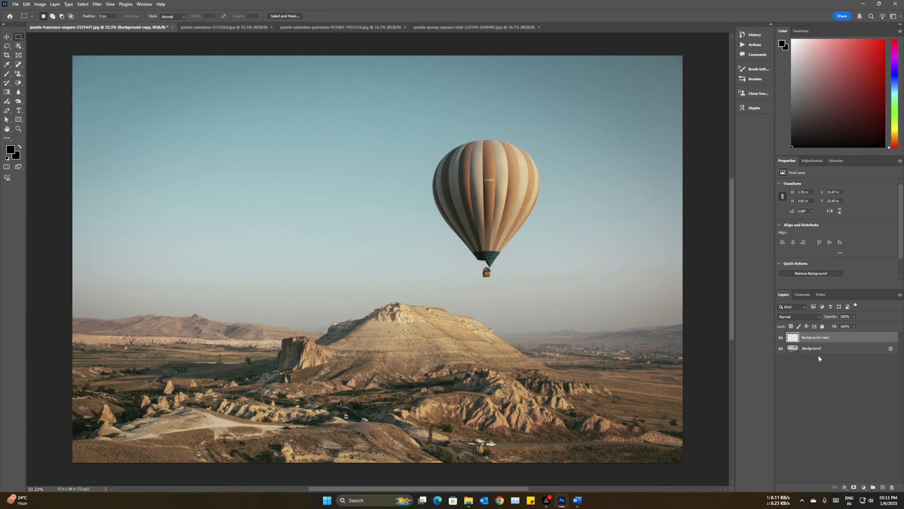
Step: On the Background layer, marquee the large striped balloon and replace it using Content-Aware Fill output to a new layer
left_click(810, 348)
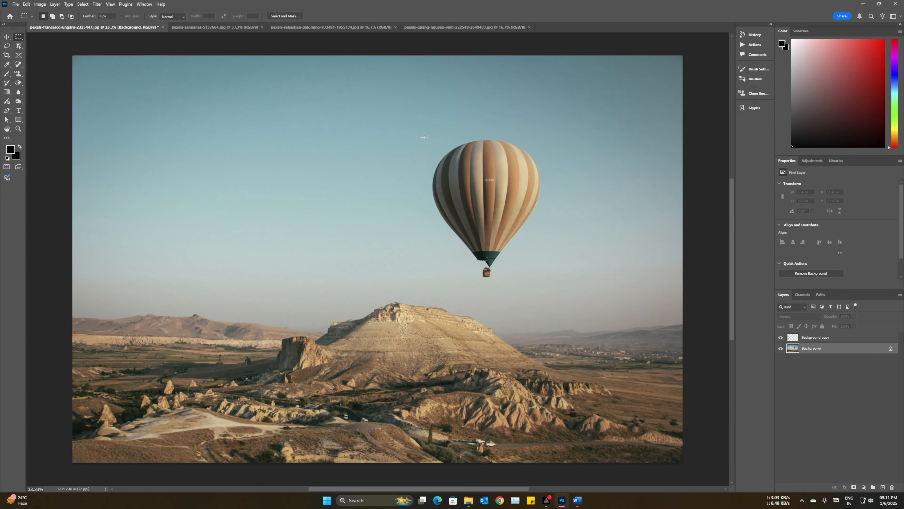
left_click_drag(425, 137, 548, 284)
right_click(486, 197)
left_click(519, 297)
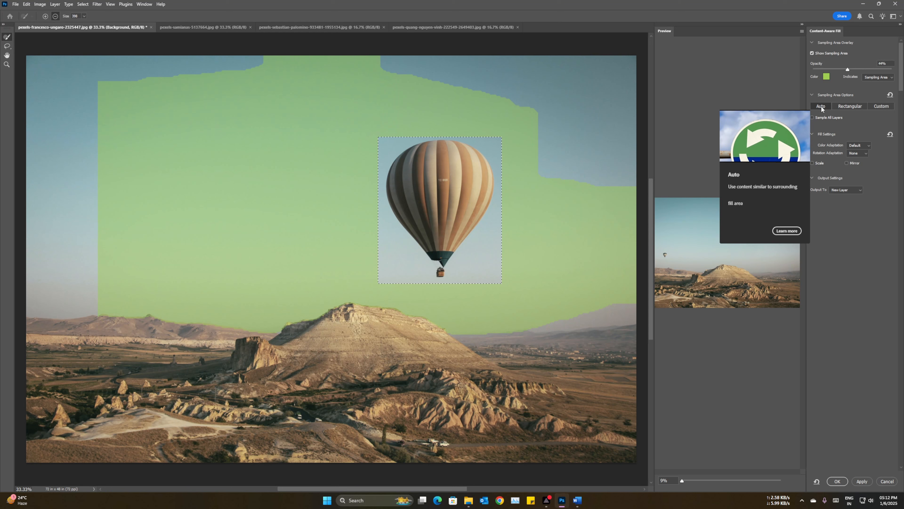
left_click(836, 482)
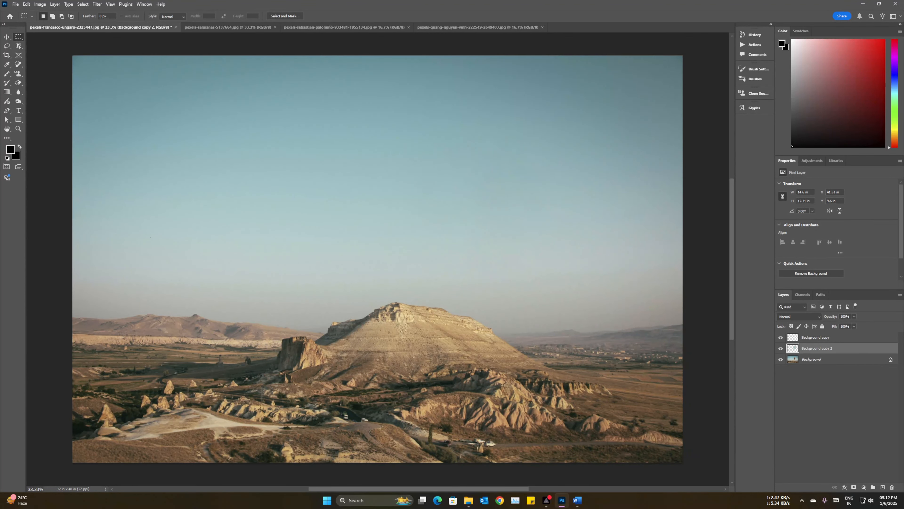
Step: Switch to the sunset seascape photo with the gate on the rock
left_click(208, 27)
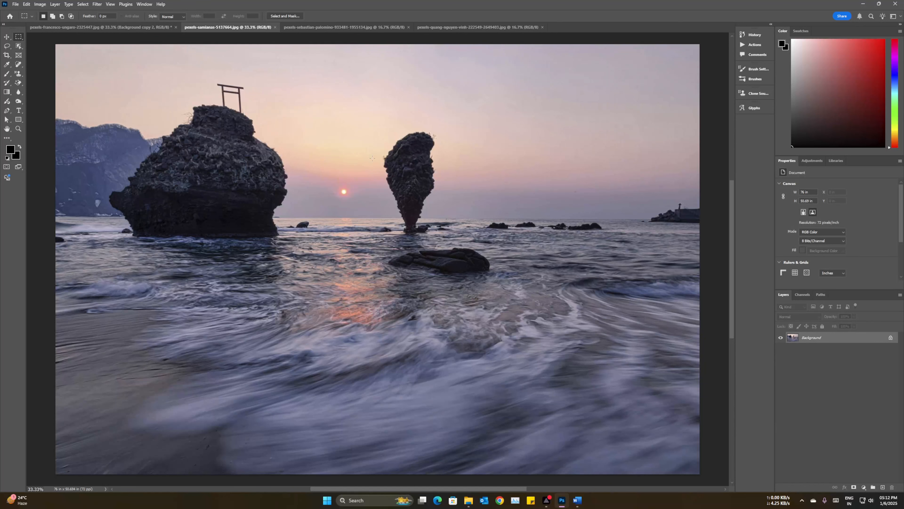
Step: Try to remove the gate on top of the large rock with a rectangular selection and Content-Aware Fill
left_click_drag(220, 78, 248, 112)
right_click(234, 95)
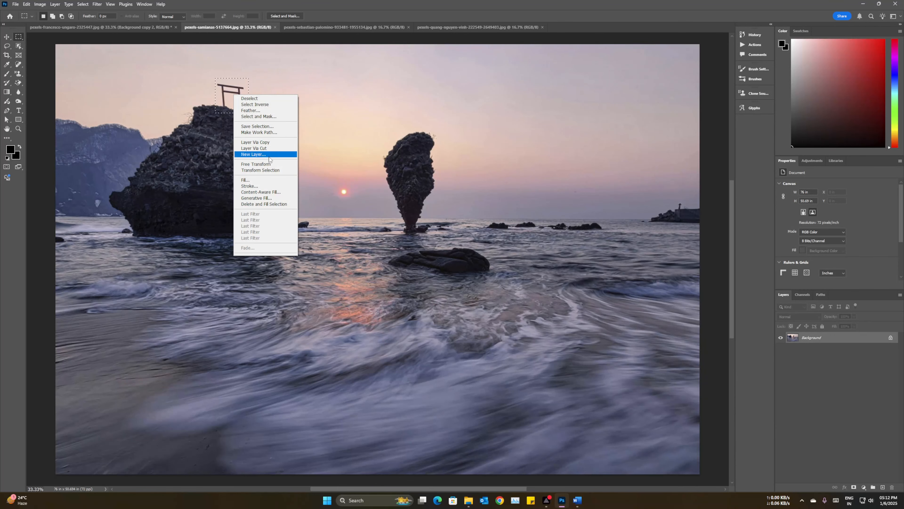
left_click(277, 192)
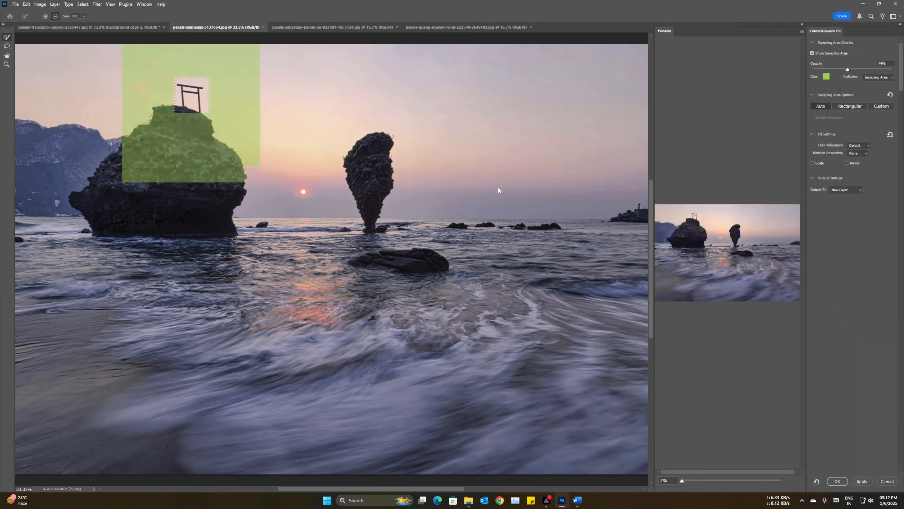
left_click(836, 482)
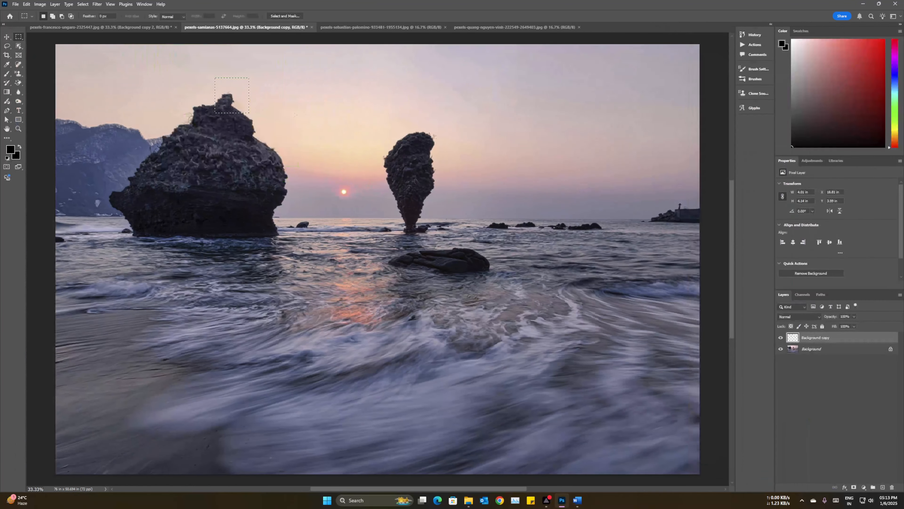
Step: Inspect the filled rock top up close with the fill layer hidden and shown, and delete that layer
scroll(224, 105, "up", 2)
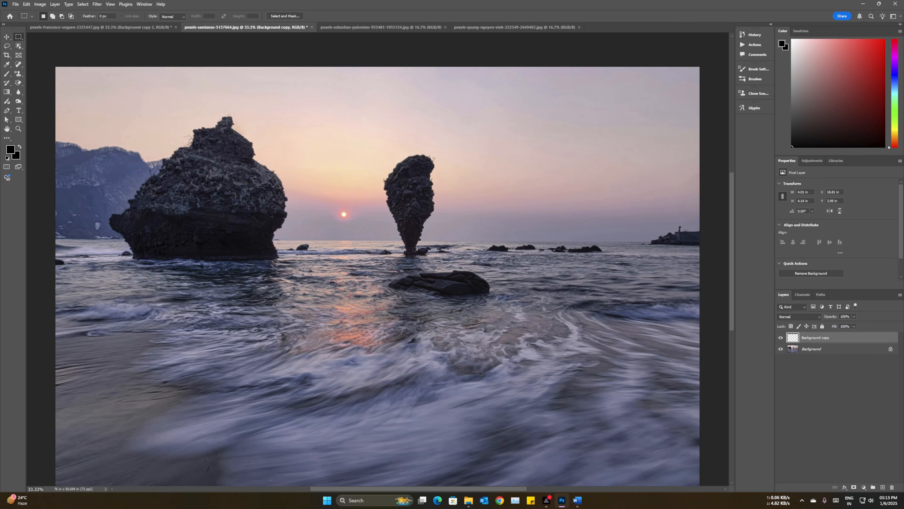
scroll(225, 110, "up", 5)
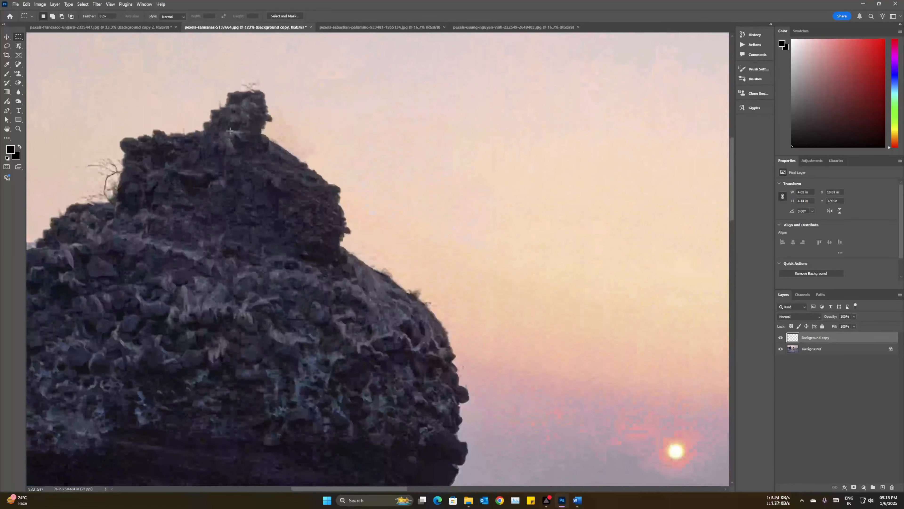
left_click(781, 338)
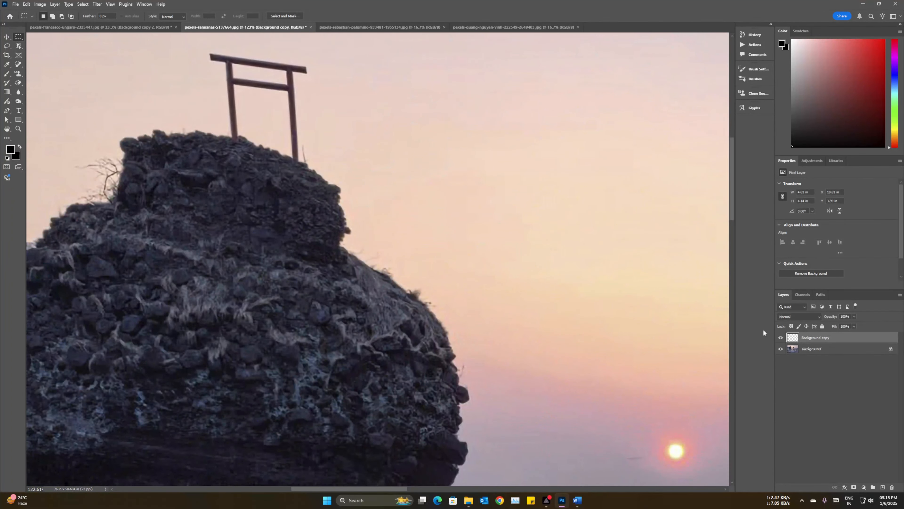
left_click(780, 337)
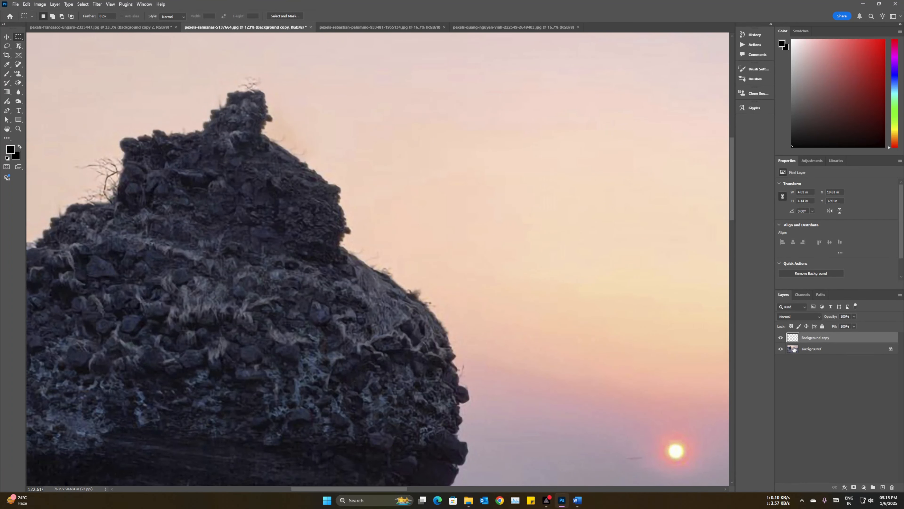
key("Delete")
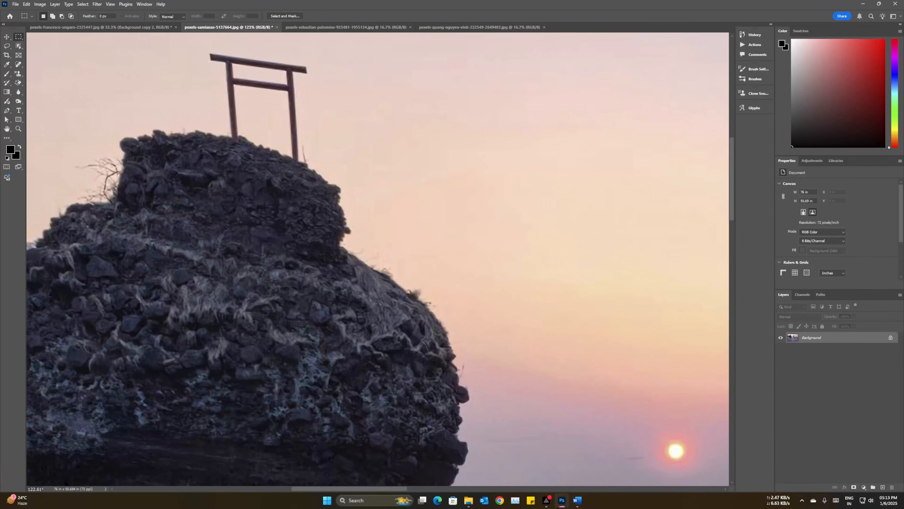
Step: Trace the gate closely with the Lasso Tool and remove it using Content-Aware Fill output to a new layer
right_click(7, 45)
left_click(38, 48)
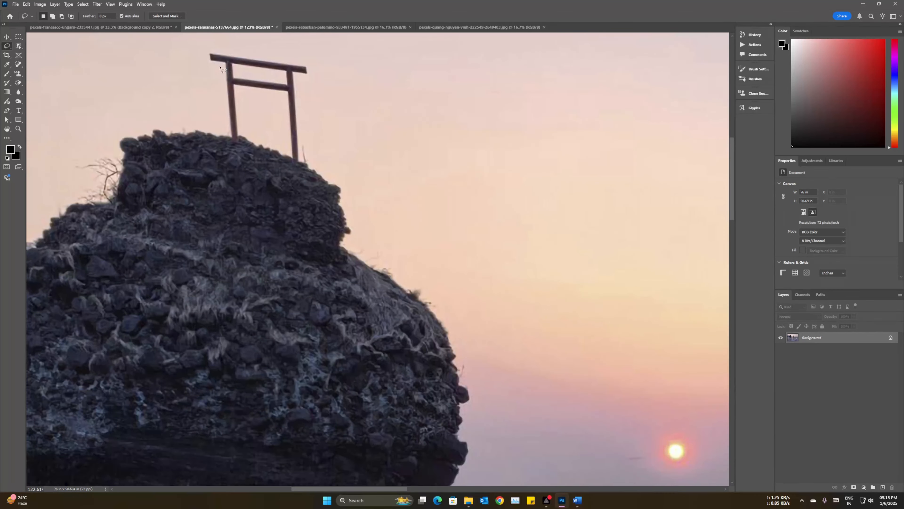
mouse_move(195, 152)
left_mouse_down()
mouse_move(185, 137)
mouse_move(259, 146)
left_mouse_up()
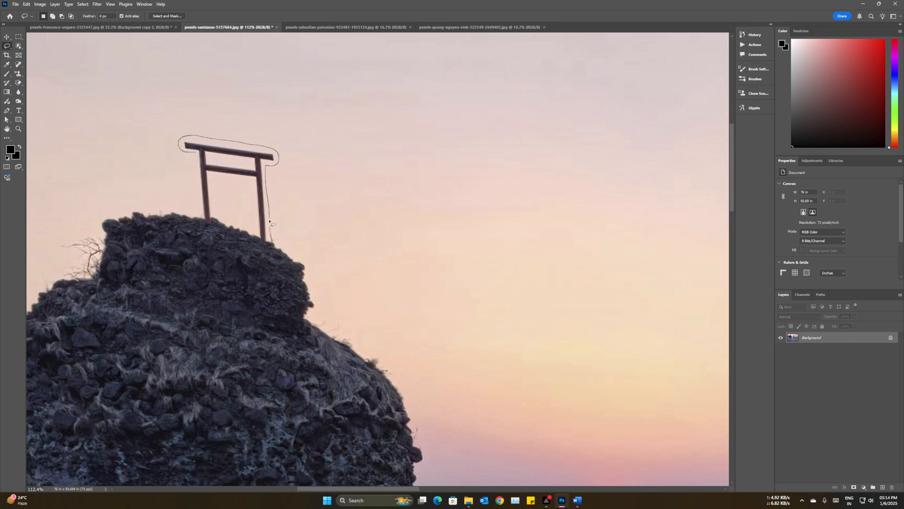
left_click_drag(269, 221, 269, 234)
mouse_move(219, 219)
left_mouse_down()
mouse_move(209, 226)
mouse_move(201, 205)
mouse_move(195, 154)
left_mouse_up()
right_click(224, 179)
left_click(269, 277)
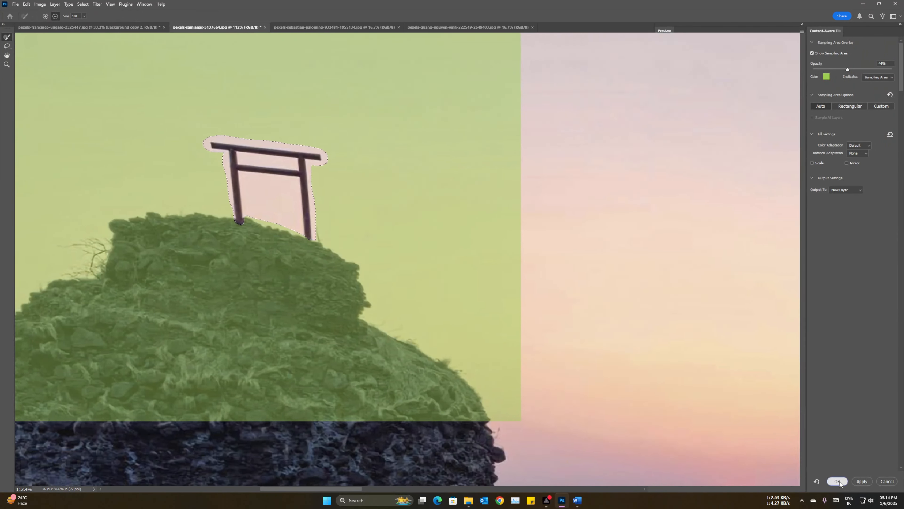
left_click(837, 481)
Step: Select the narrow standing rock beside the sun with the Rectangular Marquee Tool
scroll(434, 193, "down", 5)
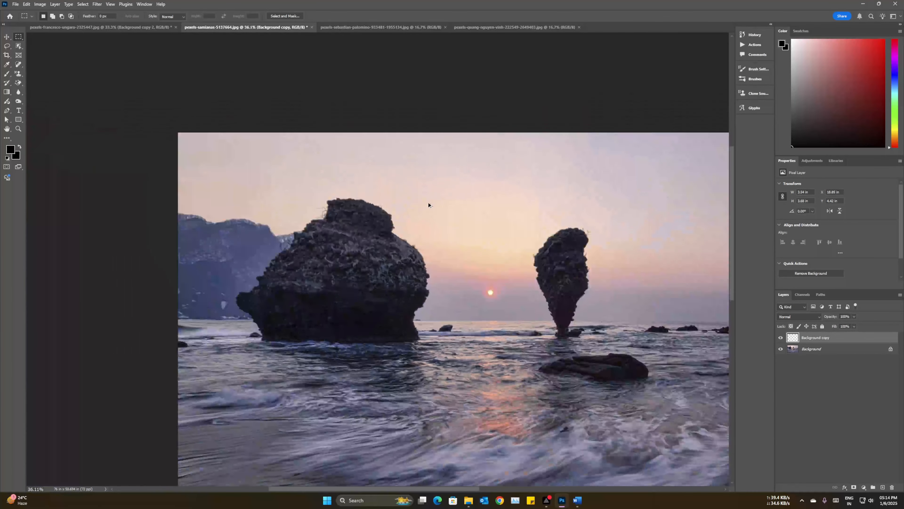
scroll(428, 202, "down", 1)
left_click_drag(397, 489, 429, 490)
left_click_drag(437, 200, 512, 318)
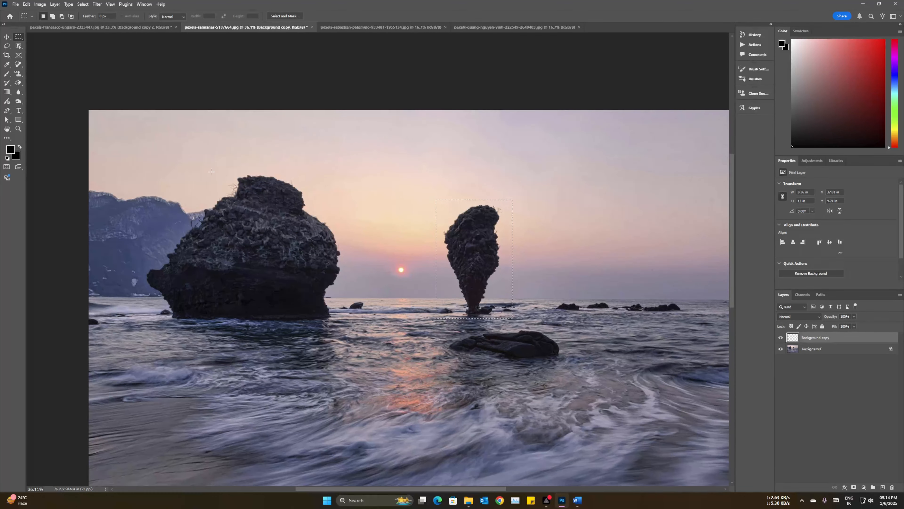
scroll(438, 329, "down", 1)
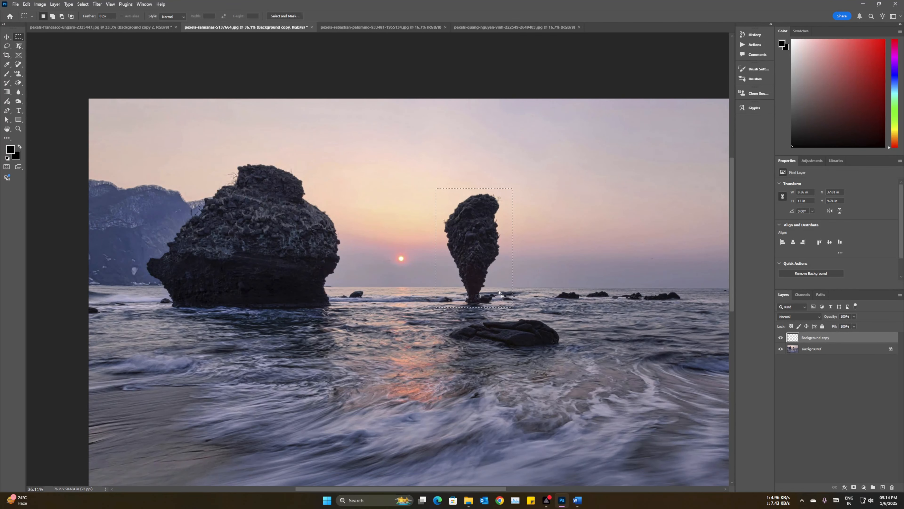
scroll(438, 329, "down", 1)
scroll(438, 329, "down", 5)
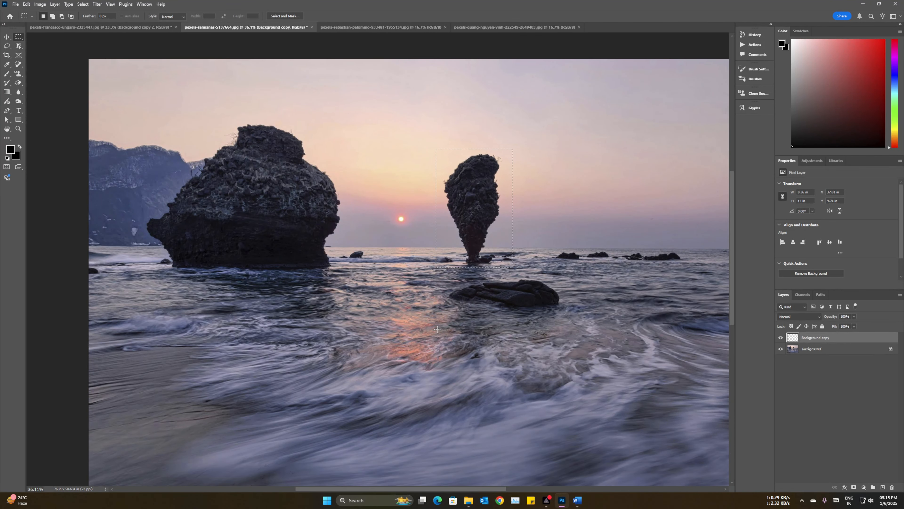
scroll(577, 237, "down", 3)
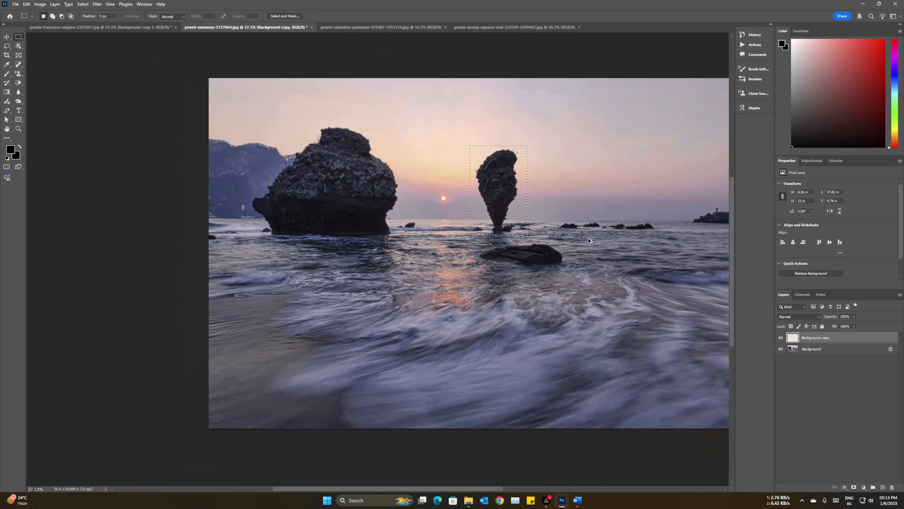
left_click_drag(471, 487, 506, 489)
scroll(431, 257, "up", 2)
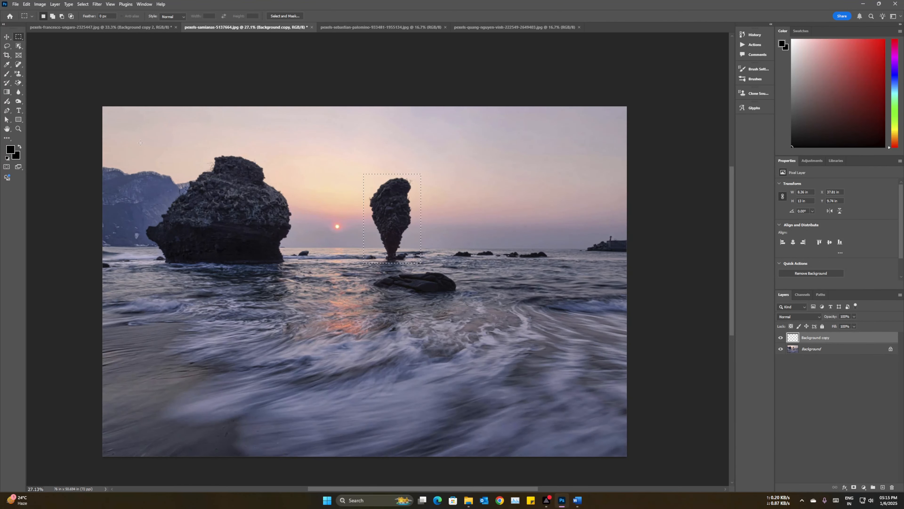
left_click_drag(140, 140, 304, 274)
left_click_drag(364, 168, 399, 246)
left_click_drag(362, 174, 413, 263)
right_click(396, 210)
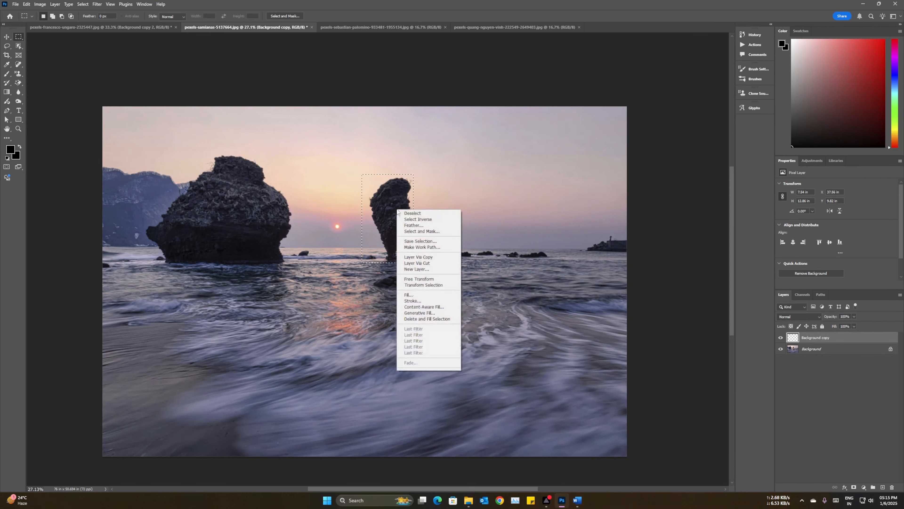
left_click(423, 307)
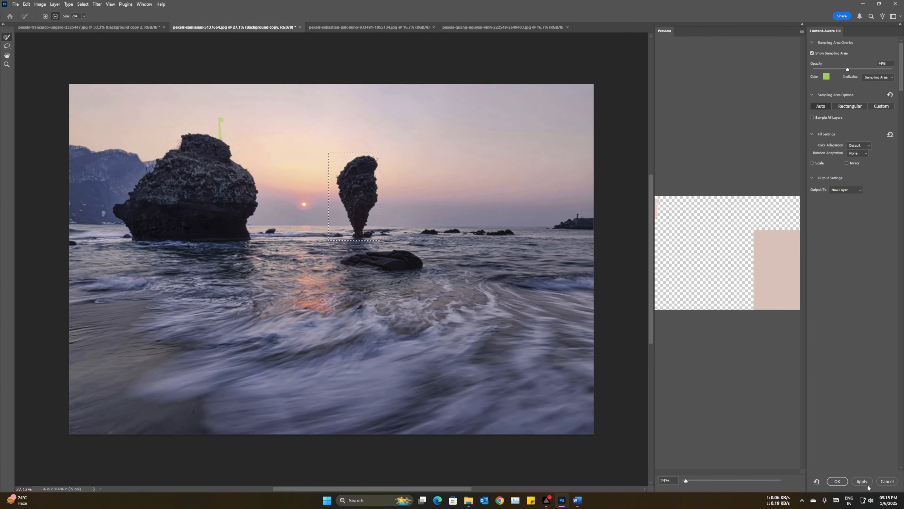
left_click(886, 481)
Step: Remove the selected narrow rock from the Background layer using Content-Aware Fill output to a new layer
left_click(818, 349)
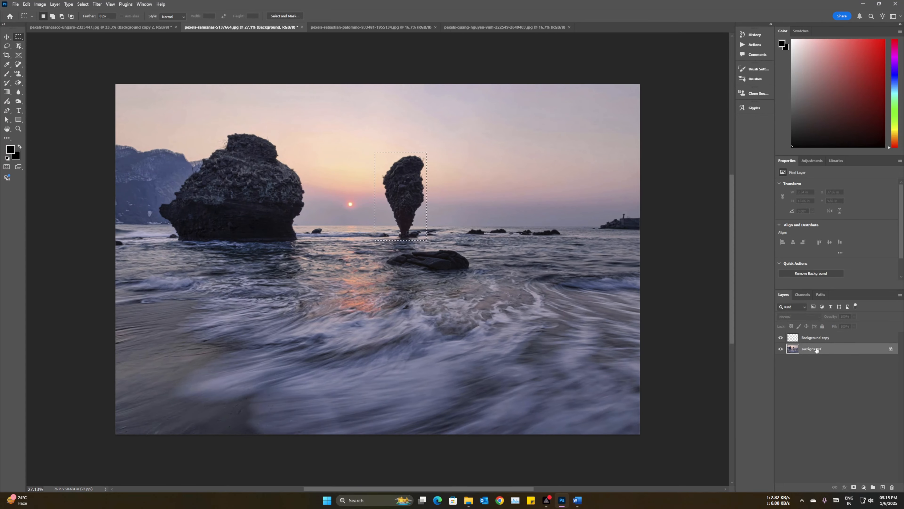
right_click(396, 190)
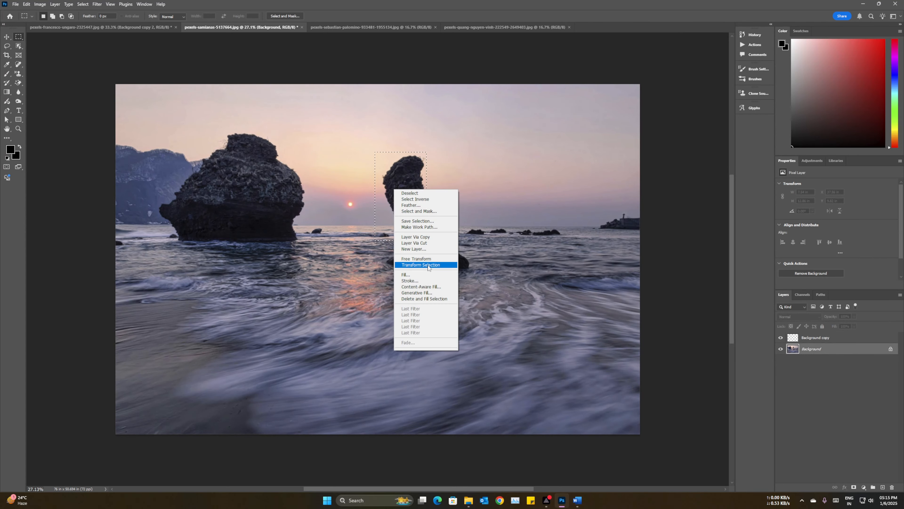
left_click(427, 286)
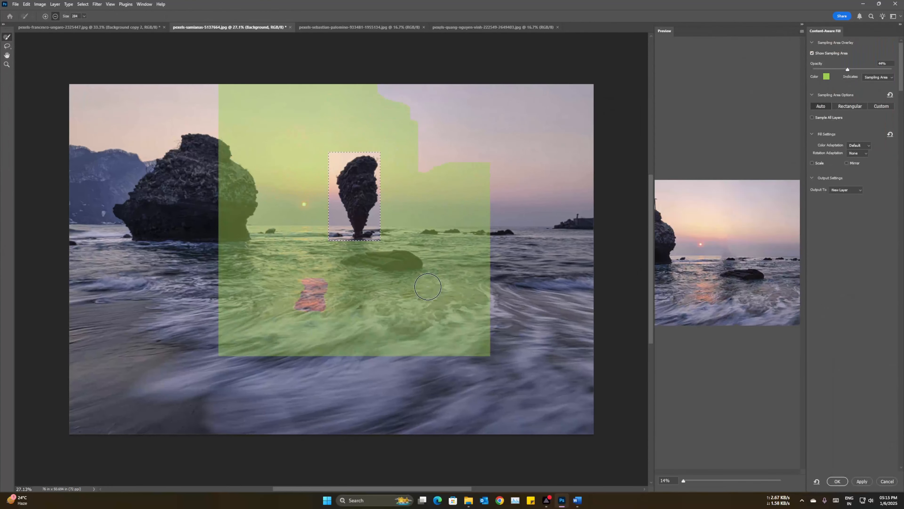
left_click(837, 481)
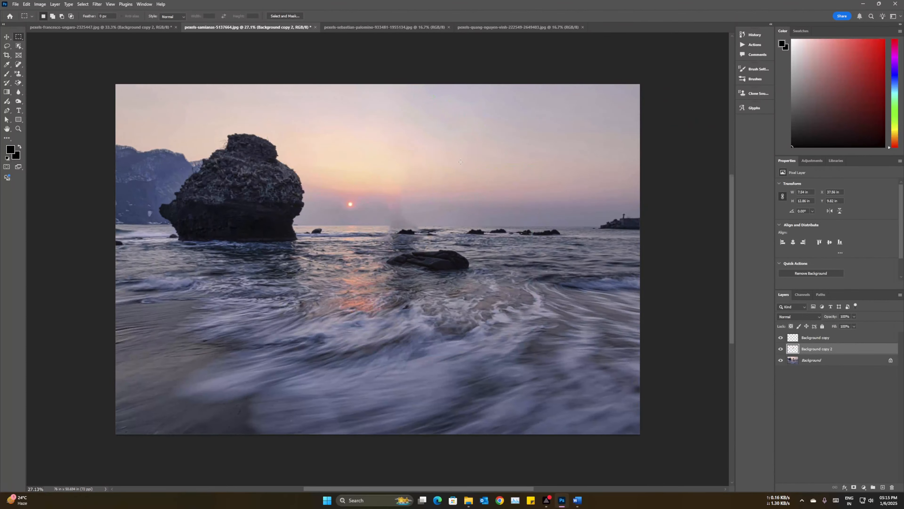
Step: Examine the filled sky and water up close where the narrow rock was removed
scroll(402, 243, "up", 20)
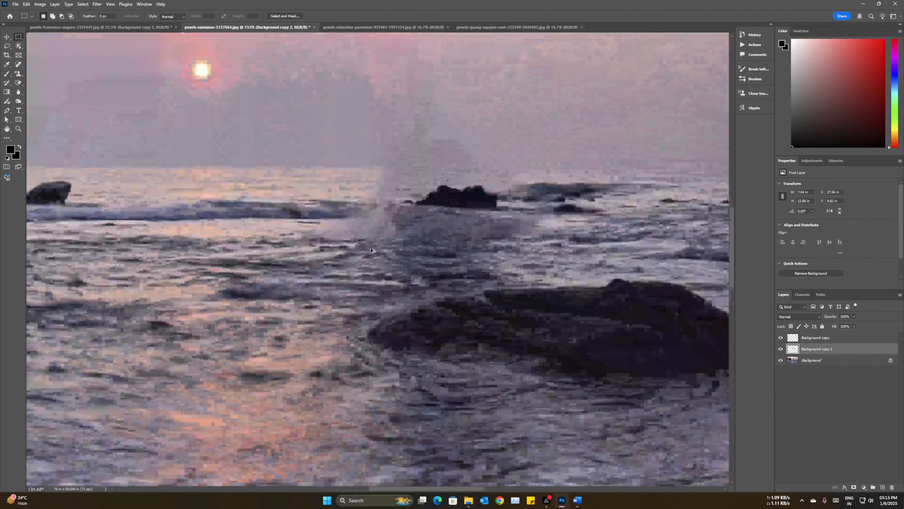
scroll(470, 203, "down", 1)
scroll(470, 203, "down", 4)
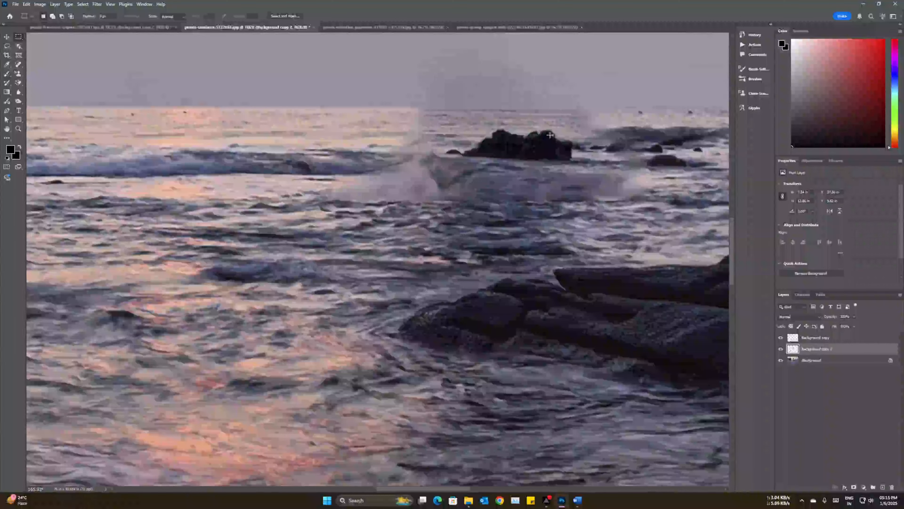
scroll(497, 193, "up", 5)
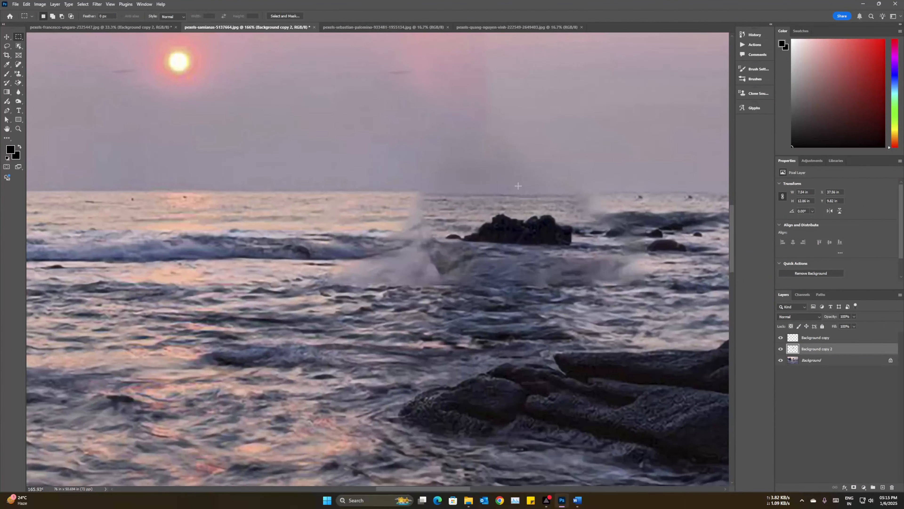
scroll(518, 185, "up", 7)
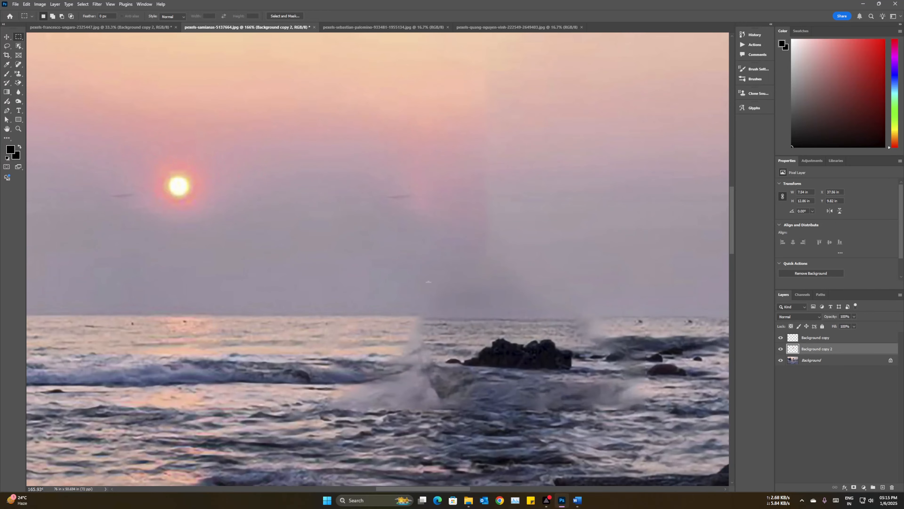
scroll(483, 260, "down", 7)
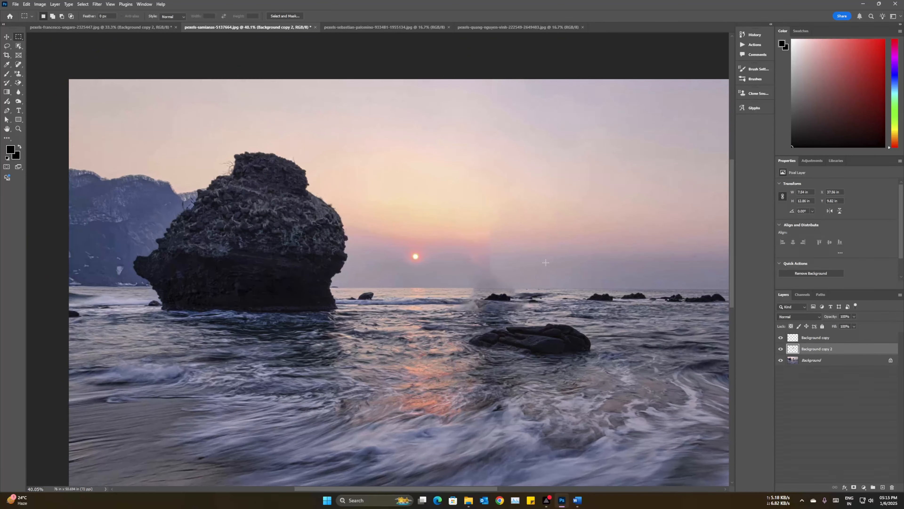
Step: Select the small rock beside the large one on the Background layer and remove it using Content-Aware Fill output to a new layer
left_click(822, 361)
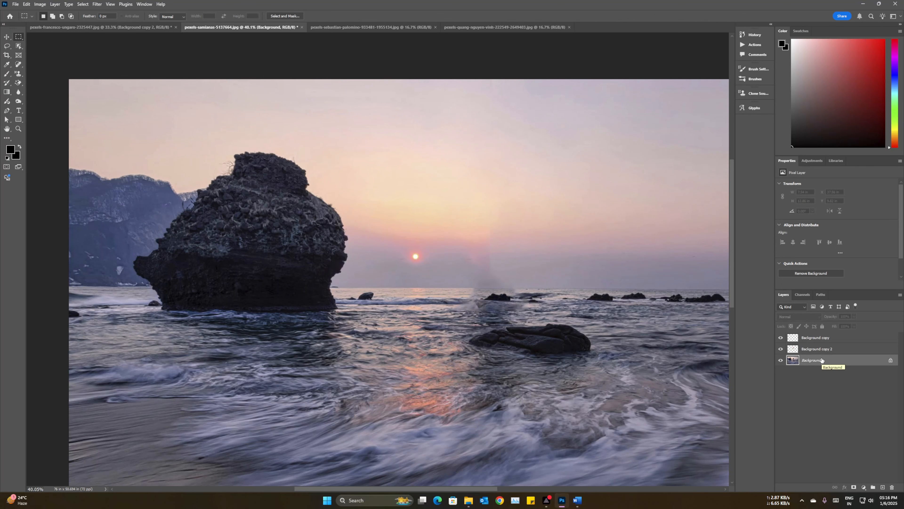
left_click_drag(354, 288, 381, 305)
right_click(365, 300)
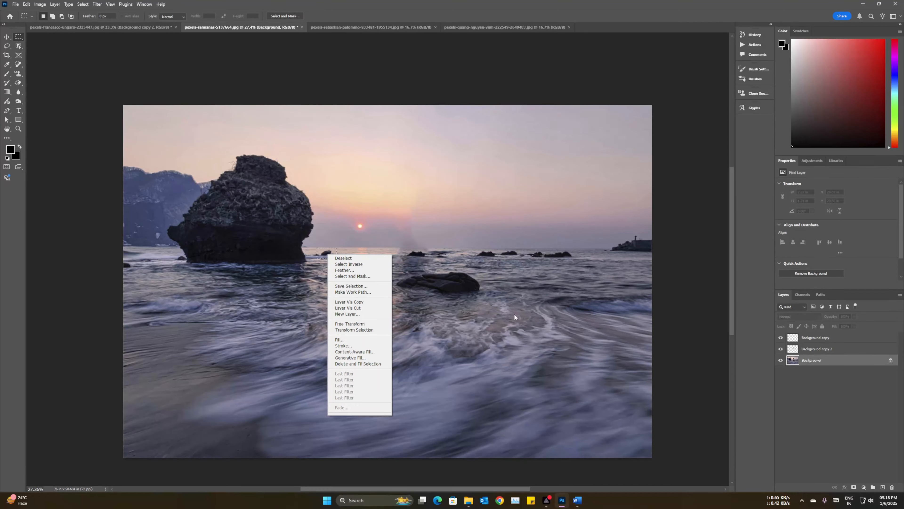
left_click(354, 351)
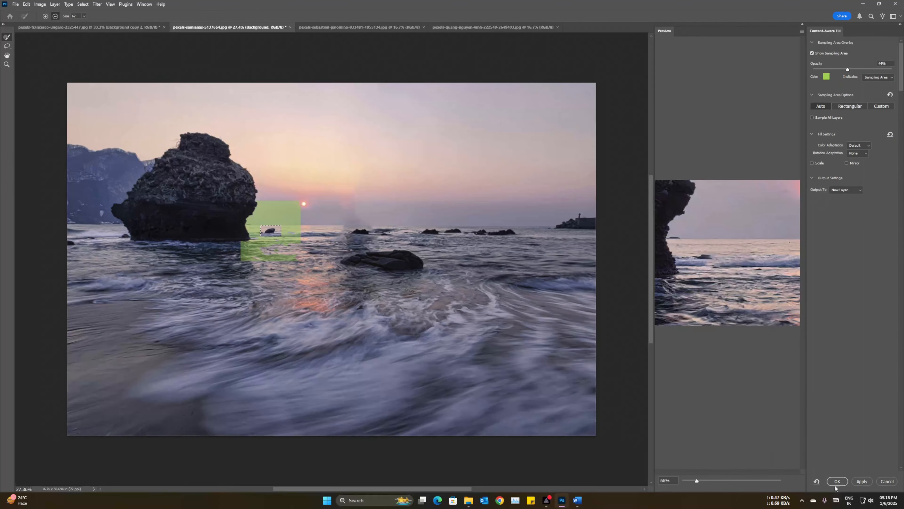
left_click(836, 482)
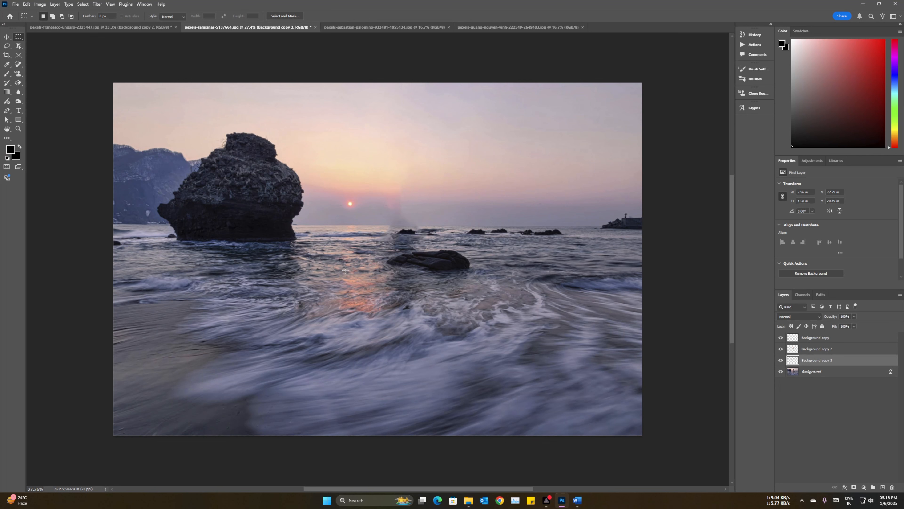
Step: Switch to the photo of the road leading to the mountains
left_click(361, 27)
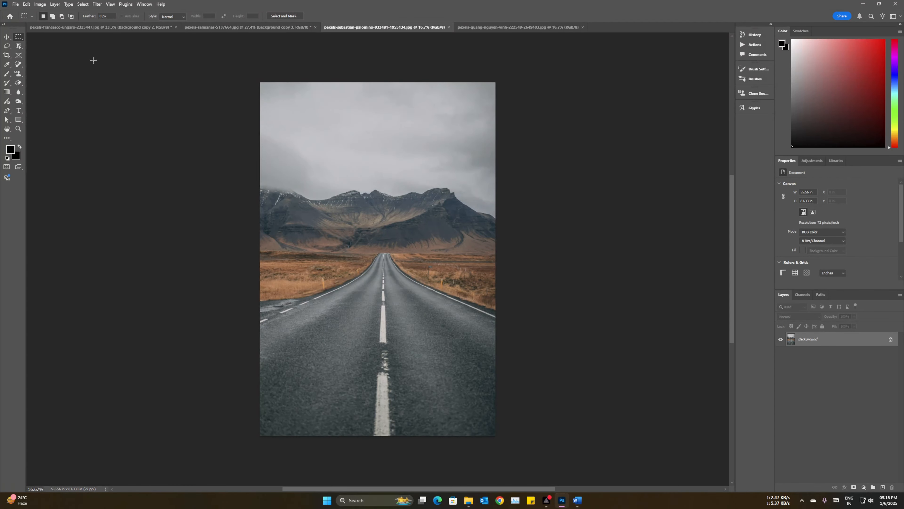
Step: Try widening the road photo's canvas to 58.556 inches with Canvas Size, and undo the change
left_click(40, 5)
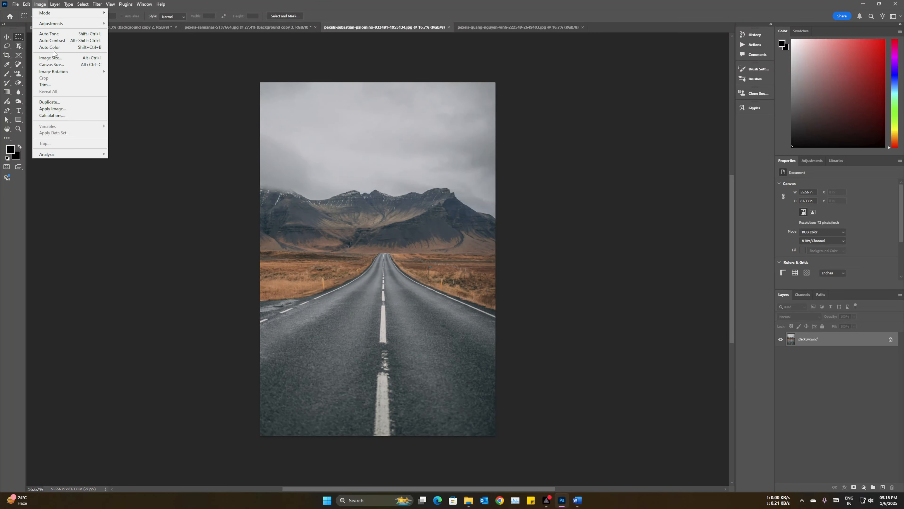
left_click(51, 65)
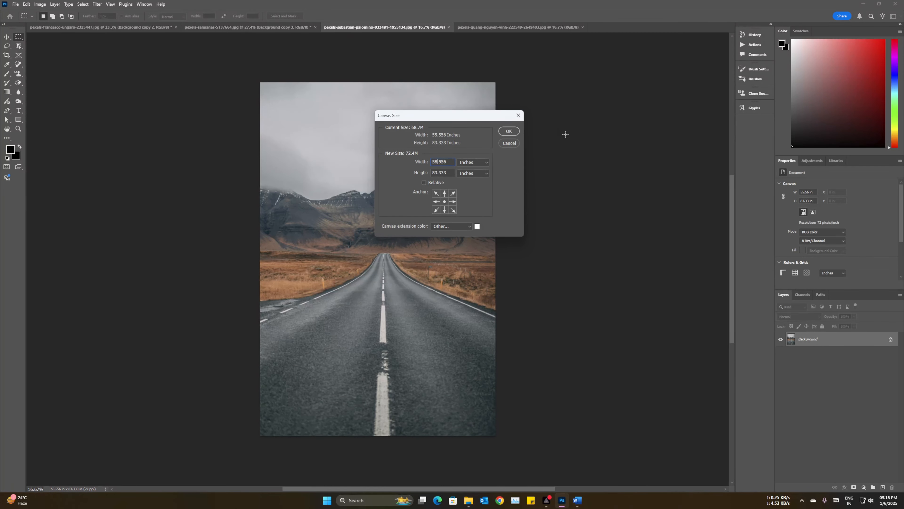
left_click(508, 132)
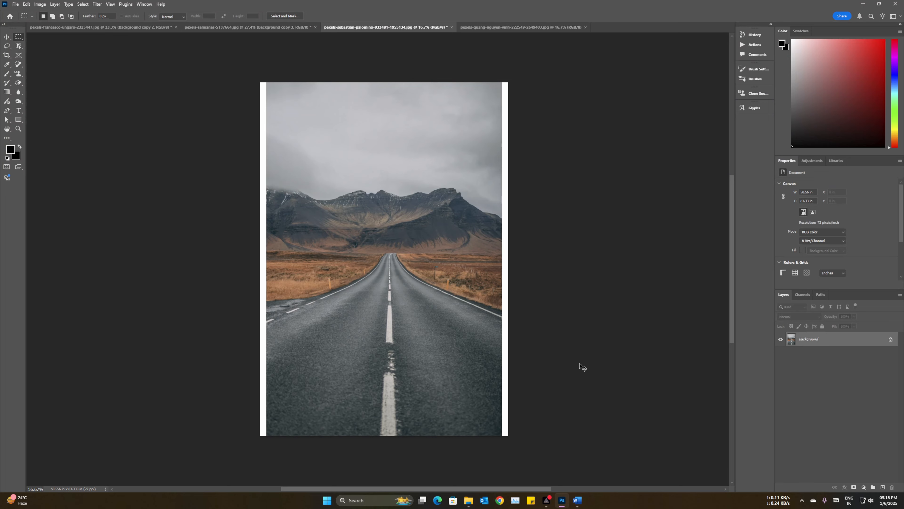
key("ctrl+z")
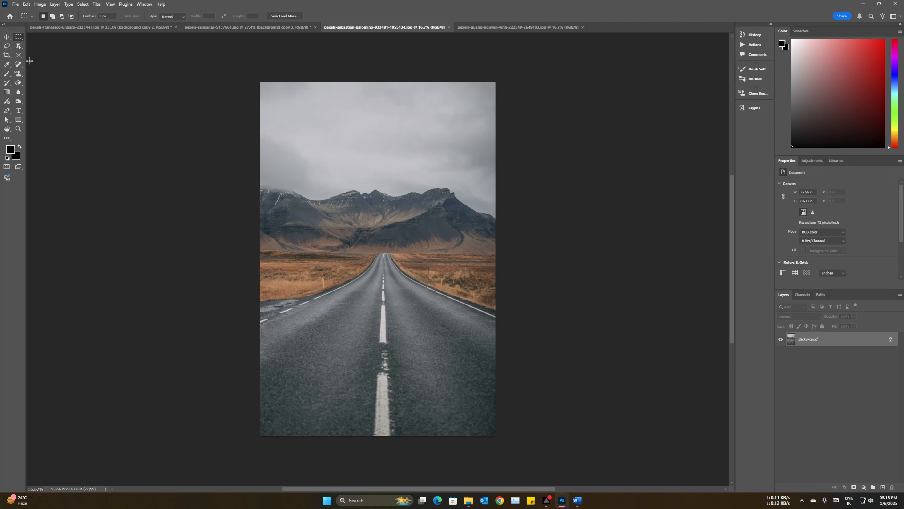
Step: Extend the crop frame past the road photo's right edge with the Crop Tool and set the foreground color to white
left_click(6, 54)
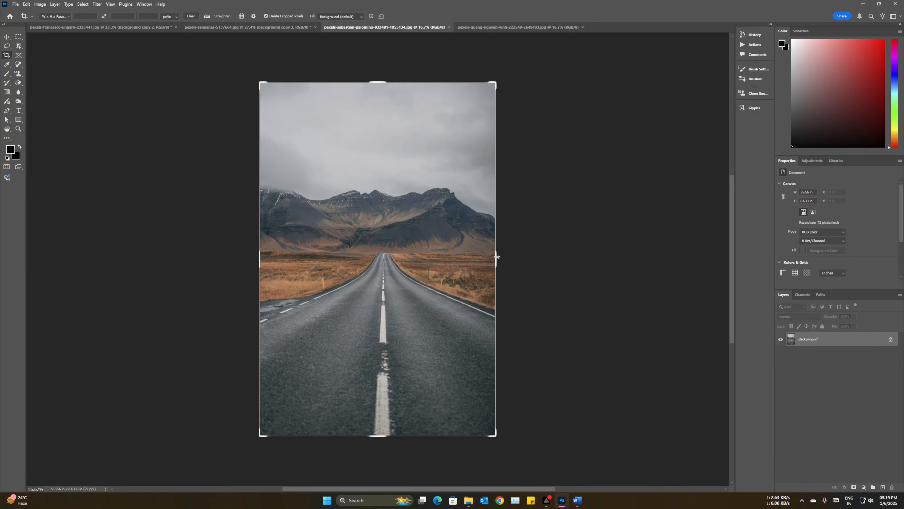
left_click_drag(498, 256, 509, 258)
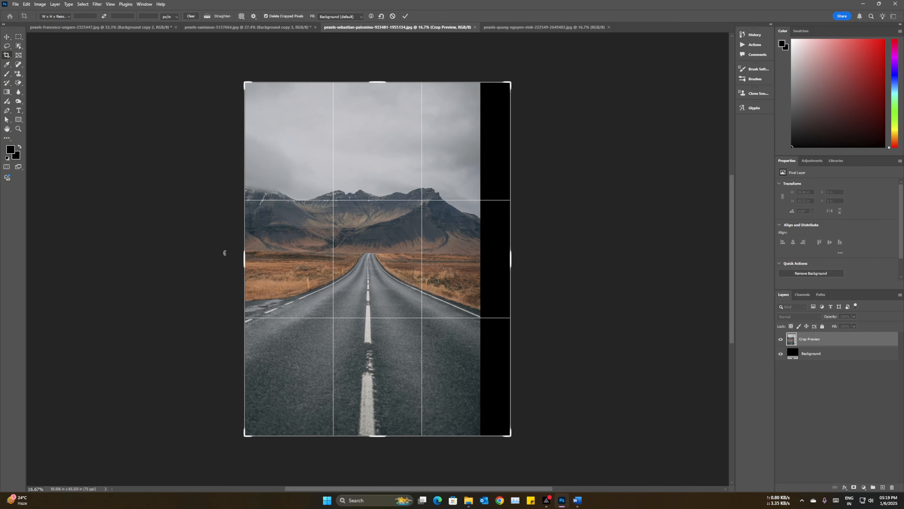
left_click(9, 151)
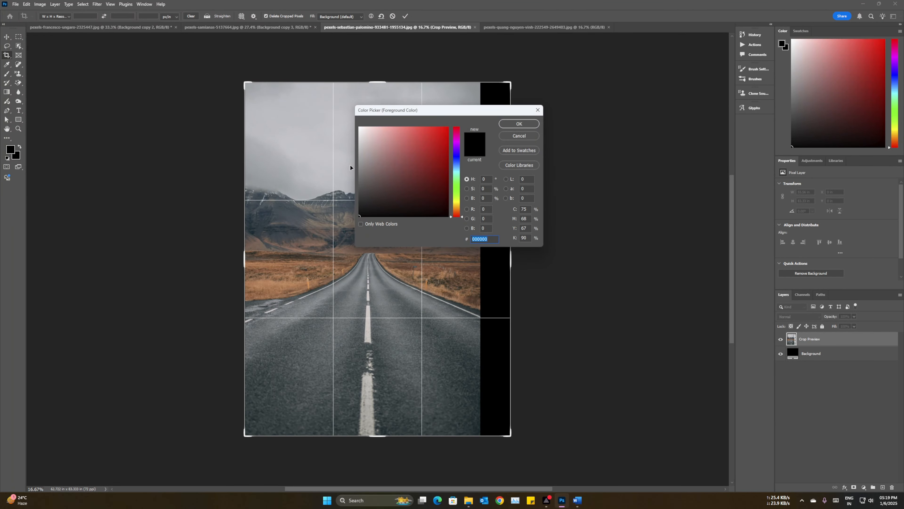
left_click_drag(385, 149, 359, 126)
left_click(519, 124)
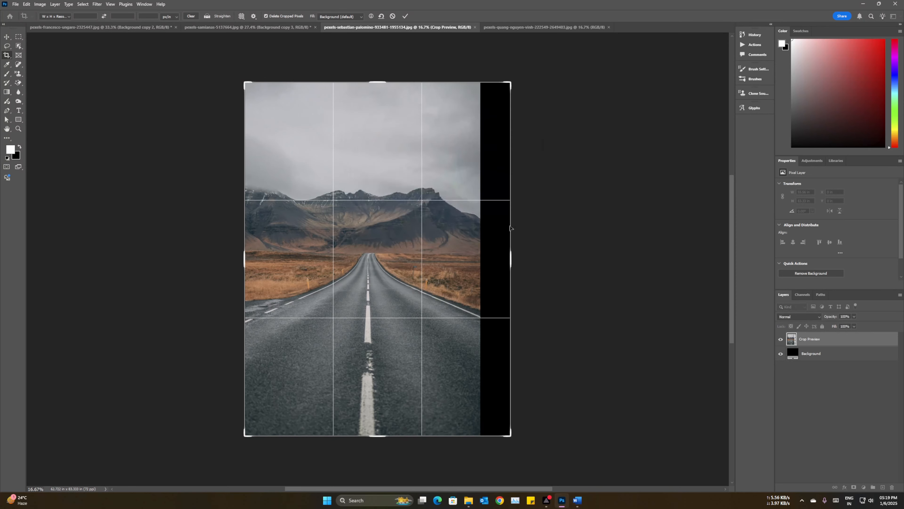
Step: Try extending the crop frame beyond the sides of the road photo, and undo the extensions
left_click_drag(241, 257, 228, 258)
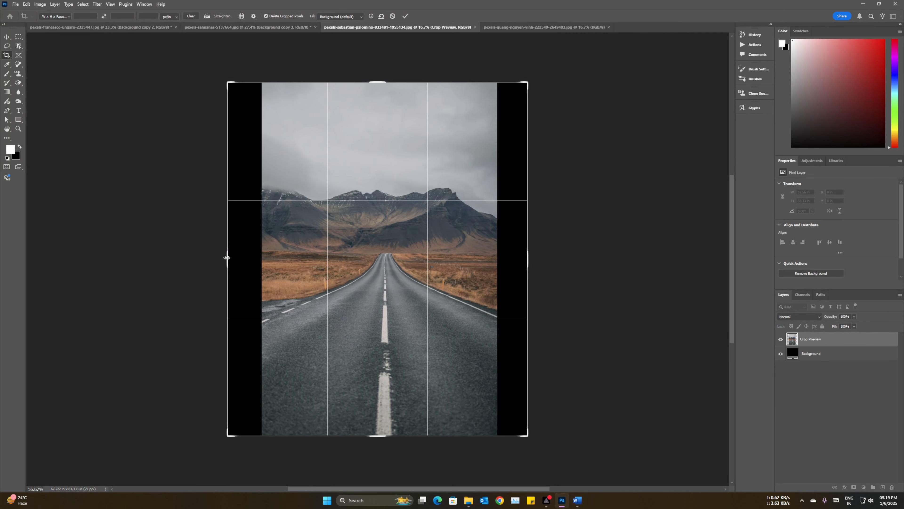
key("Return")
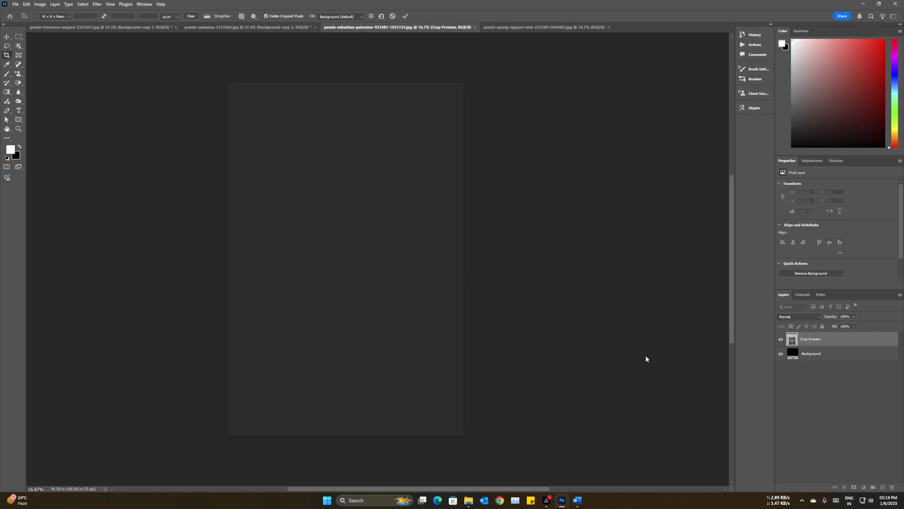
key("ctrl+z")
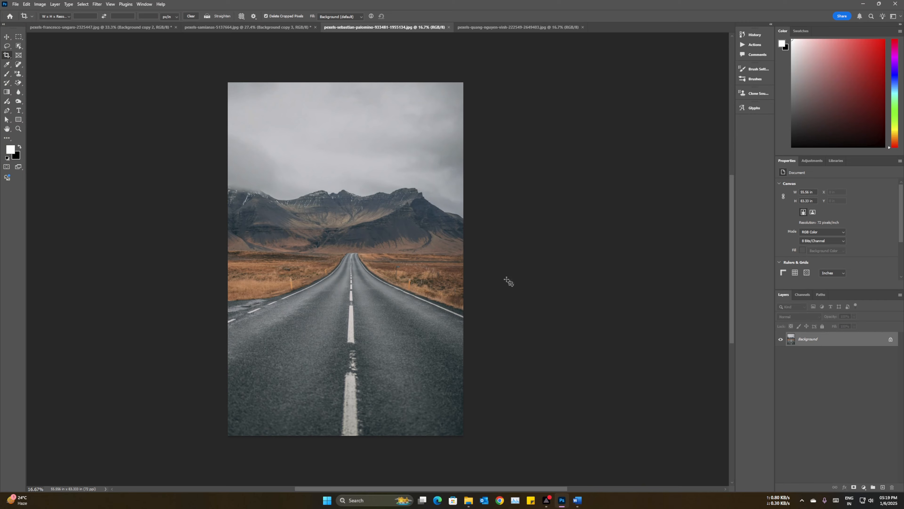
left_click(450, 273)
left_click_drag(463, 258, 480, 258)
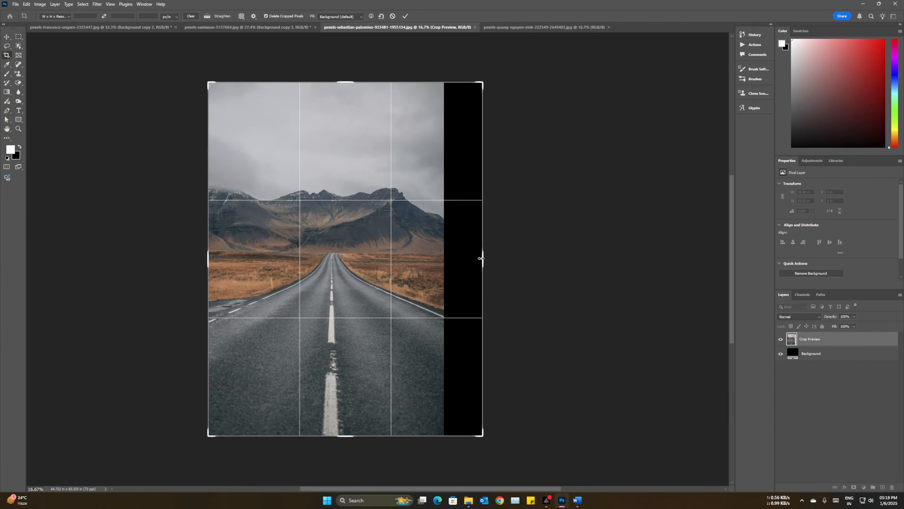
key("ctrl+z")
Step: Set the background color to white, ffffff
left_click(16, 154)
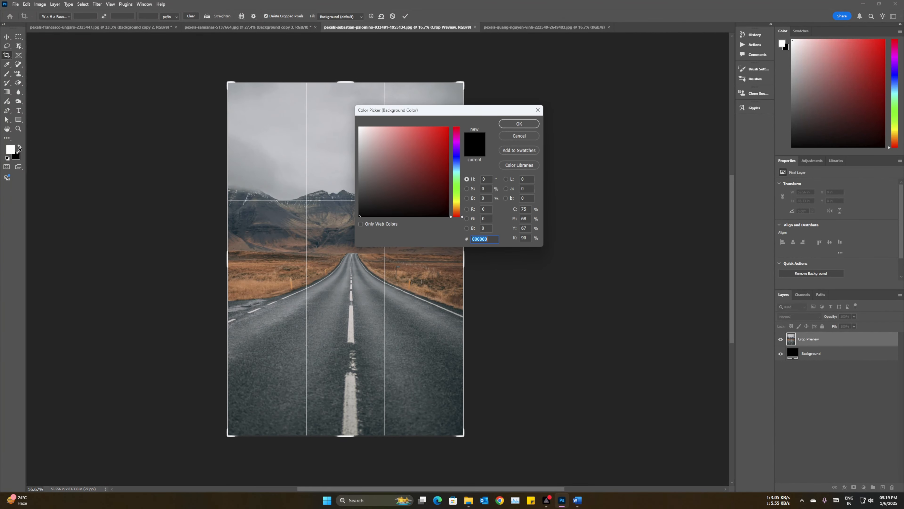
type("ffffff")
left_click(531, 125)
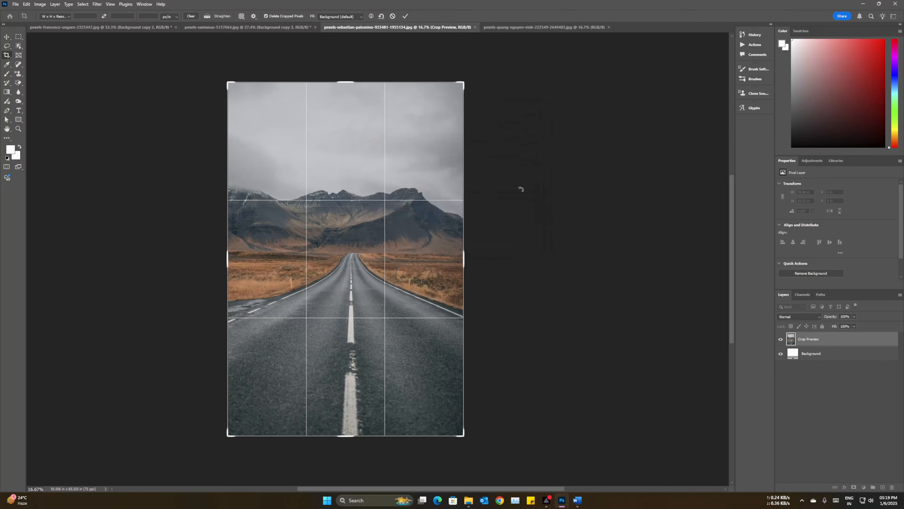
Step: Extend the crop frame beyond the right and left edges of the road photo and apply the crop
left_click_drag(470, 258, 485, 254)
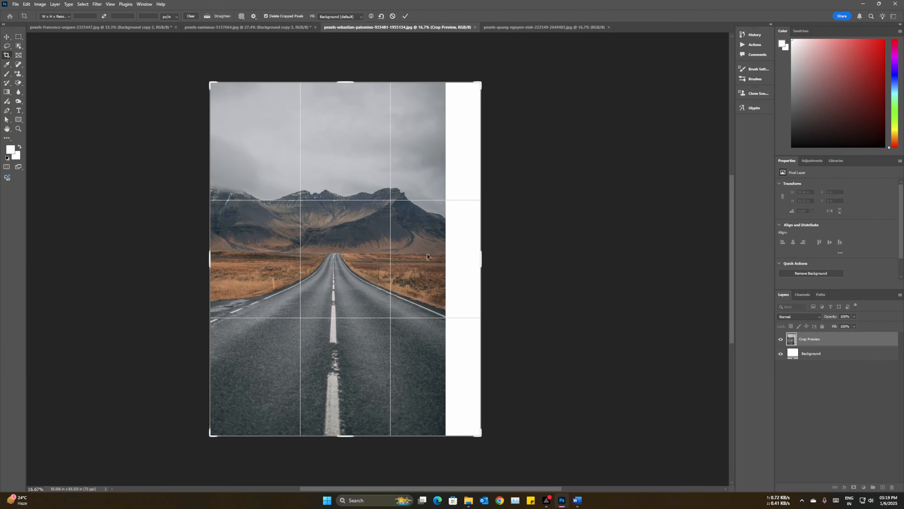
left_click_drag(208, 260, 192, 260)
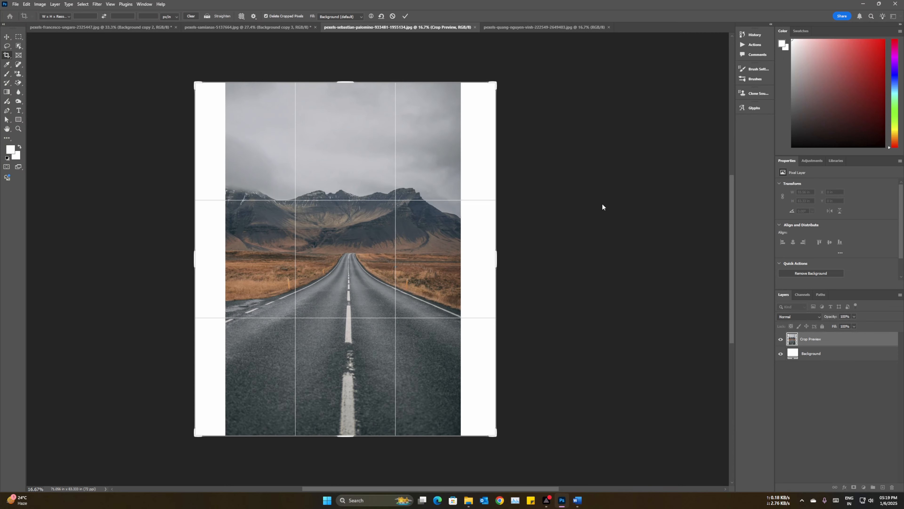
key("Return")
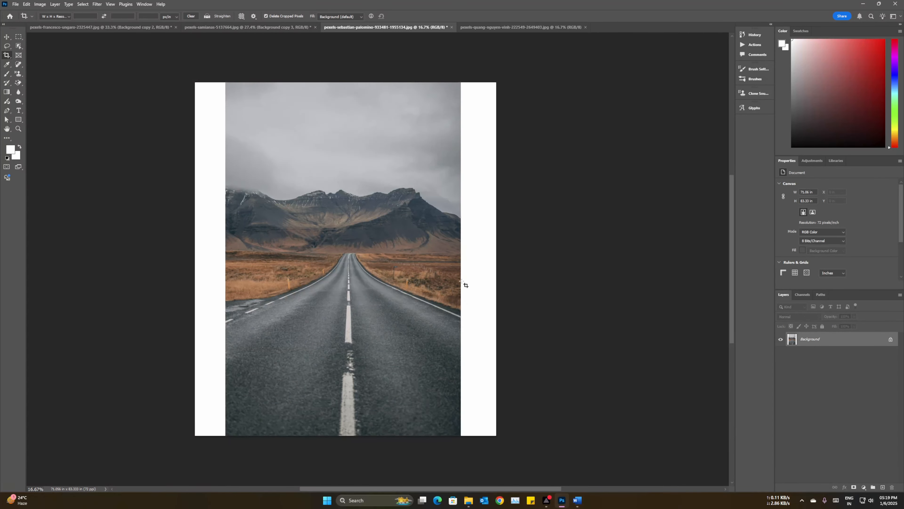
Step: Select the white strip right of the photo with the Rectangular Marquee and fill it with Content-Aware Fill, output to a new layer
scroll(500, 421, "up", 2)
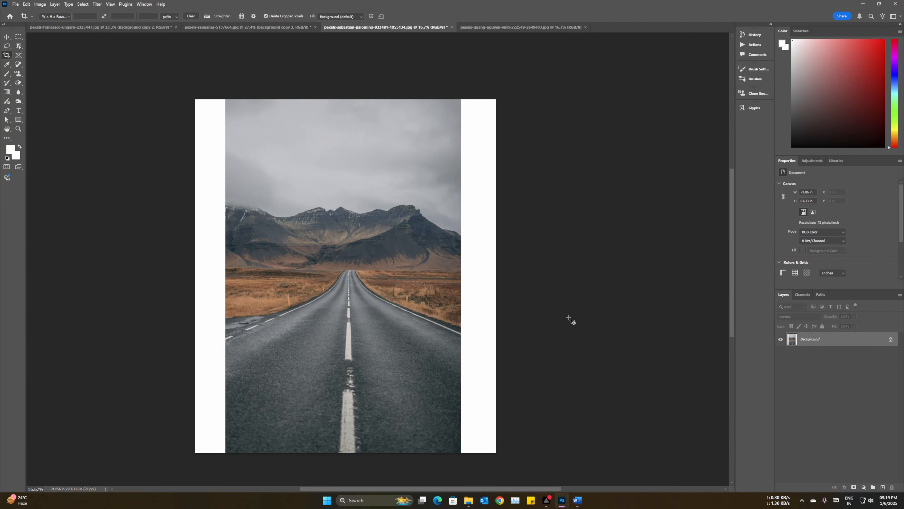
left_click(19, 36)
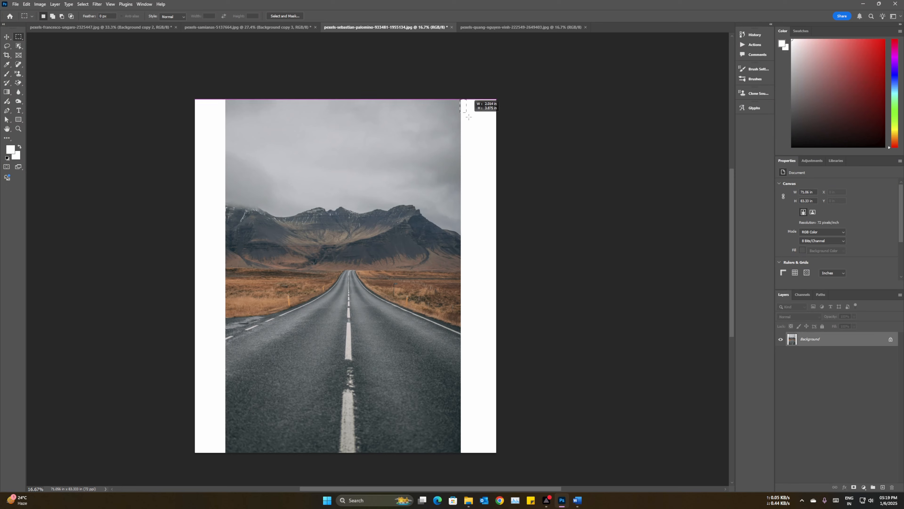
left_click_drag(469, 117, 521, 457)
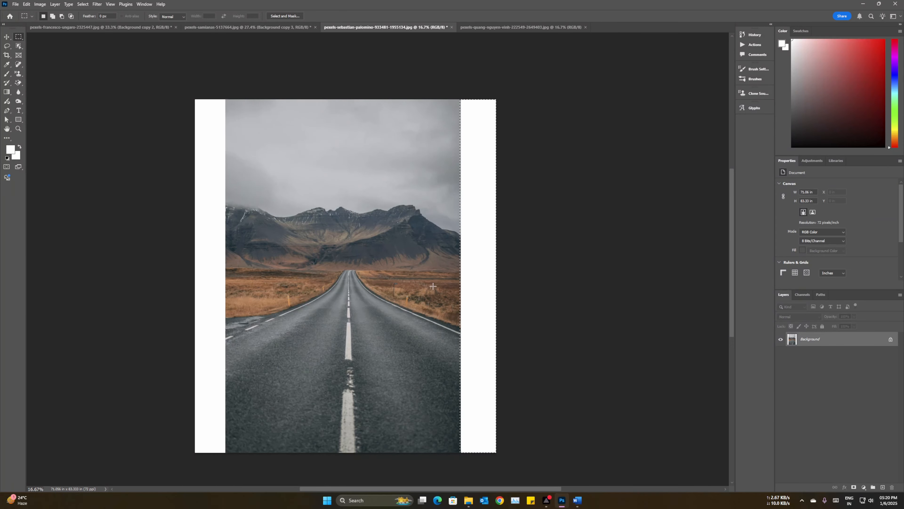
right_click(467, 274)
left_click(495, 370)
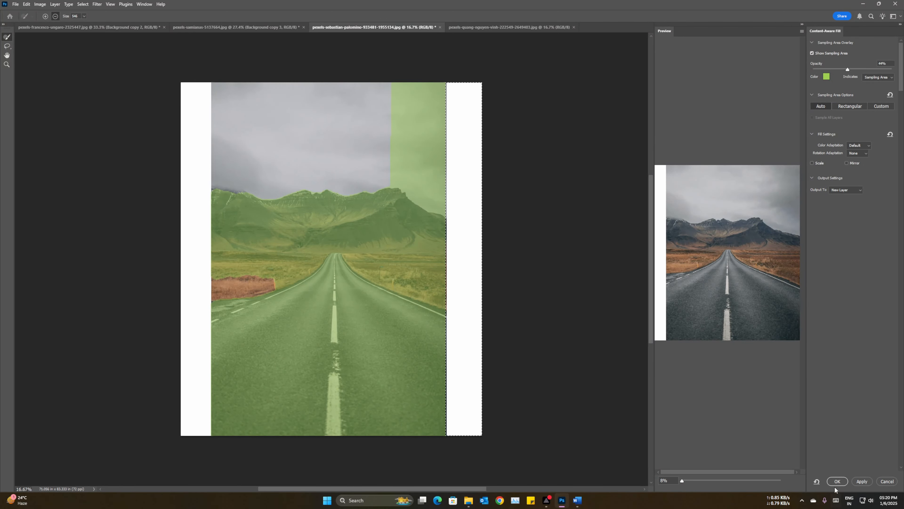
left_click(838, 481)
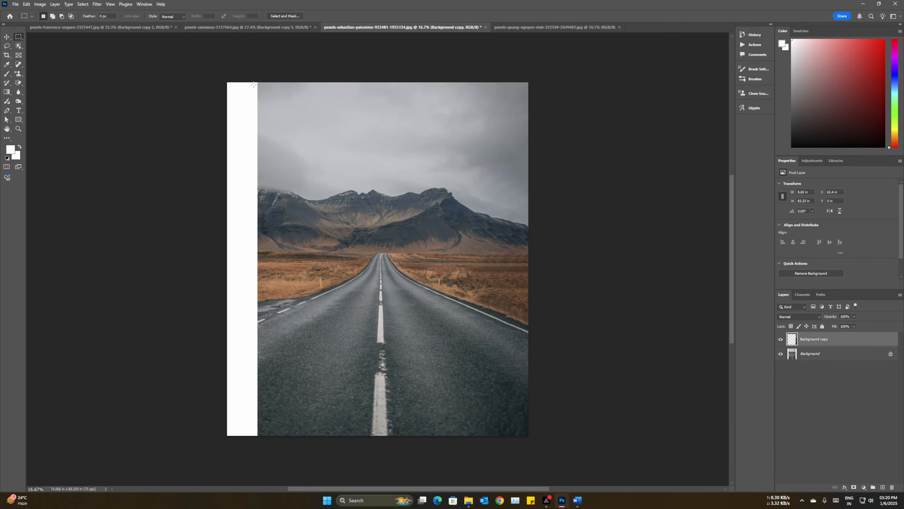
Step: Select the white strip left of the photo, fill it with Content-Aware Fill from the Background layer onto a new layer, and deselect
left_click_drag(257, 81, 206, 452)
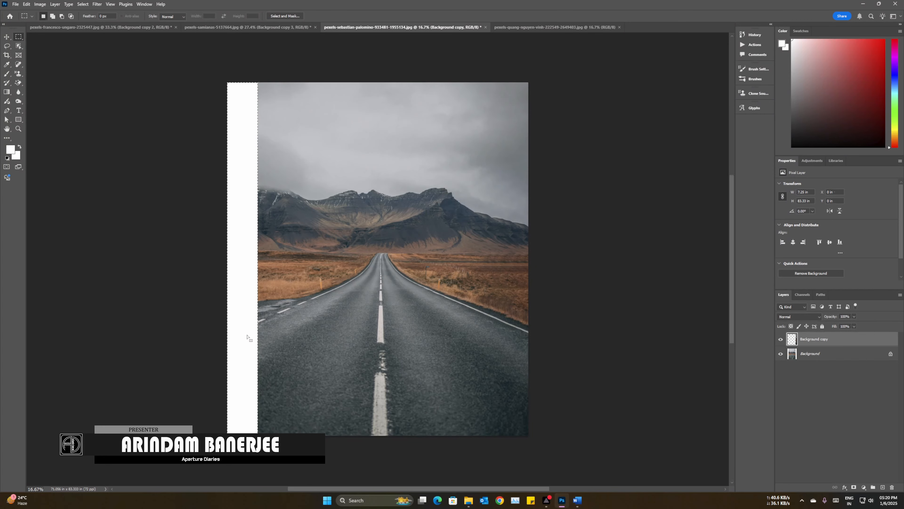
right_click(248, 336)
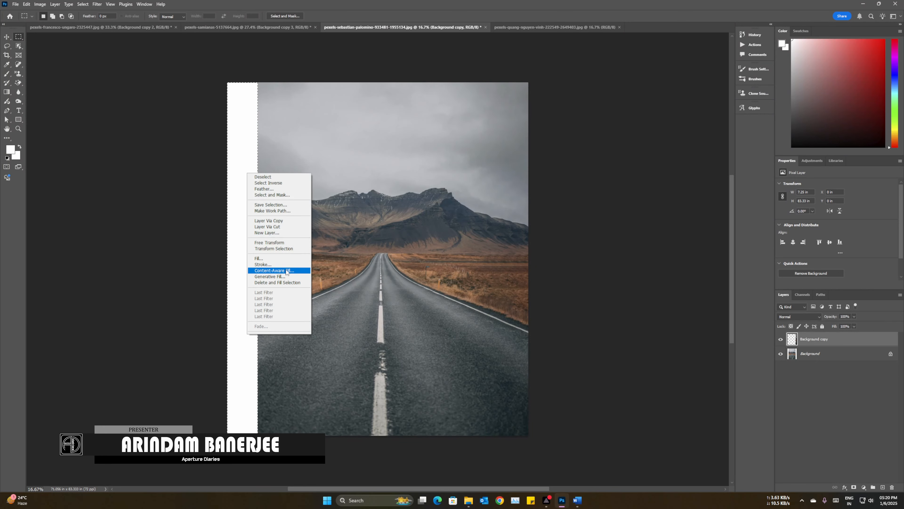
left_click(822, 358)
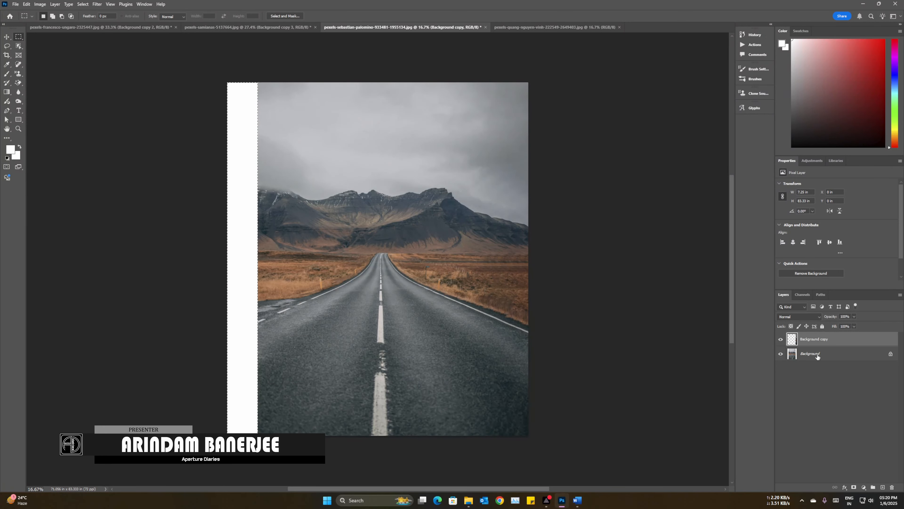
left_click(828, 357)
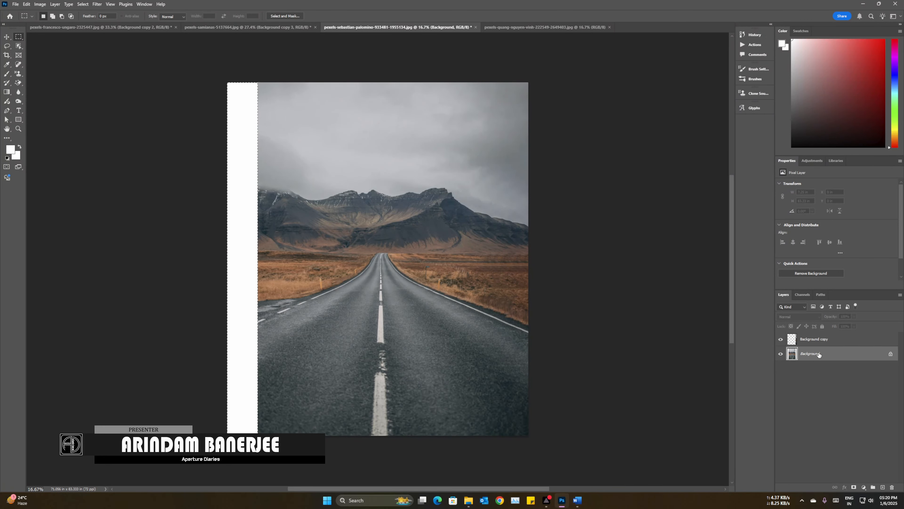
right_click(248, 221)
left_click(274, 318)
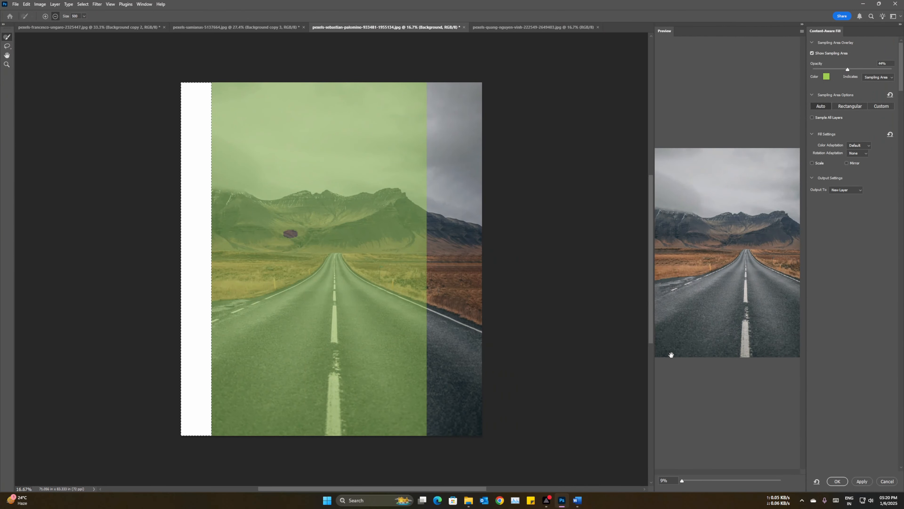
left_click(837, 482)
key("ctrl+d")
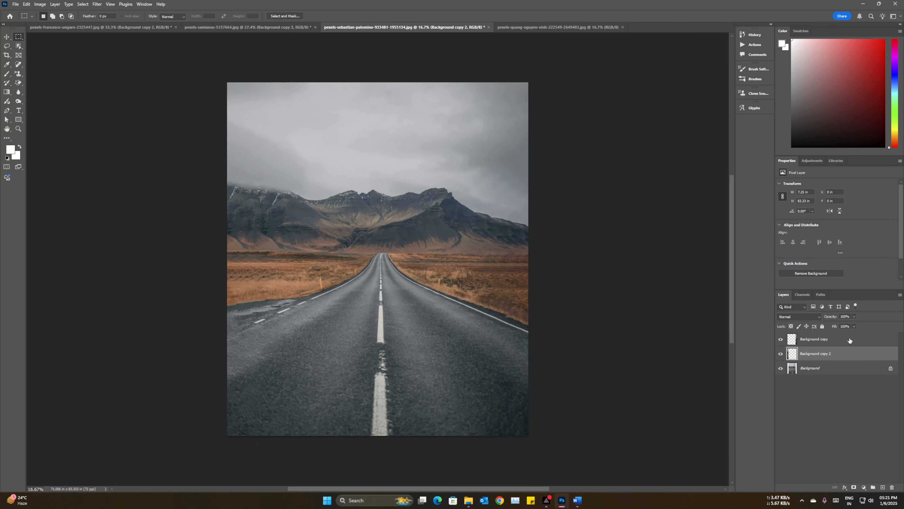
Step: Group the layers Background copy and Background copy 2 and hide the group
left_click(843, 342, "shift")
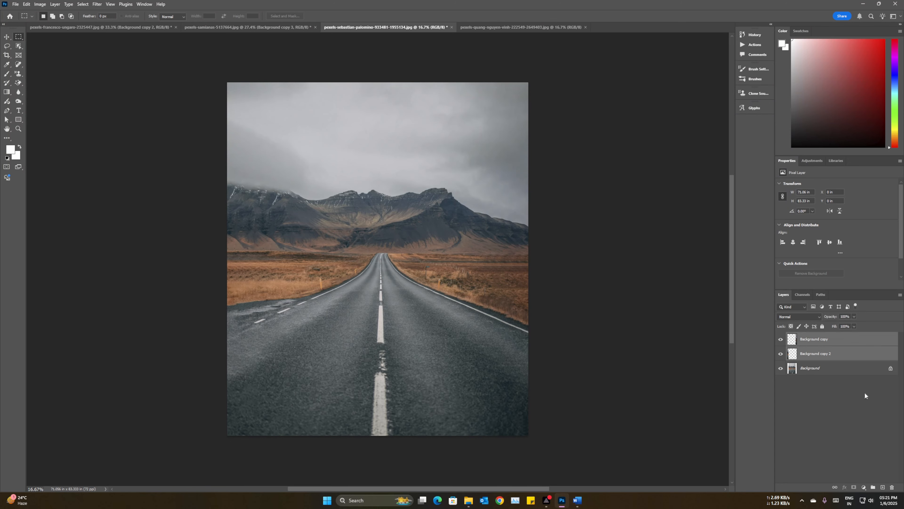
left_click(851, 351)
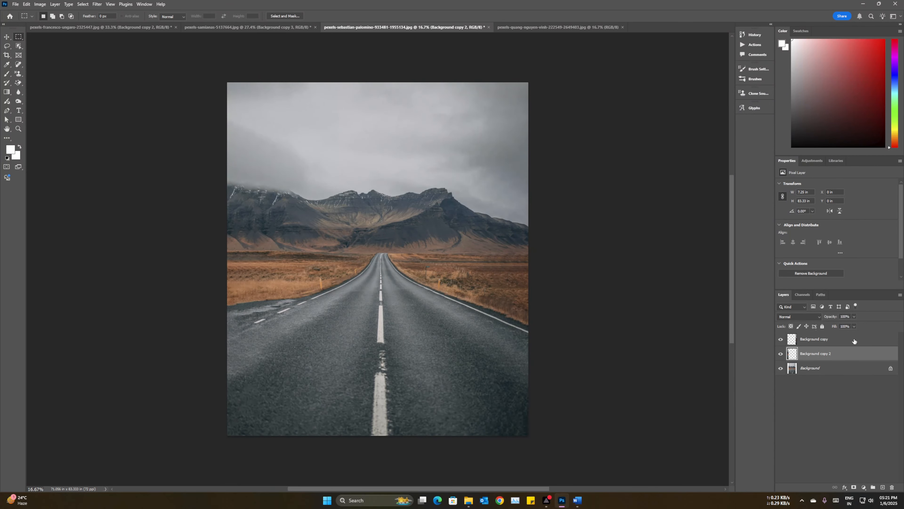
left_click(854, 341, "shift")
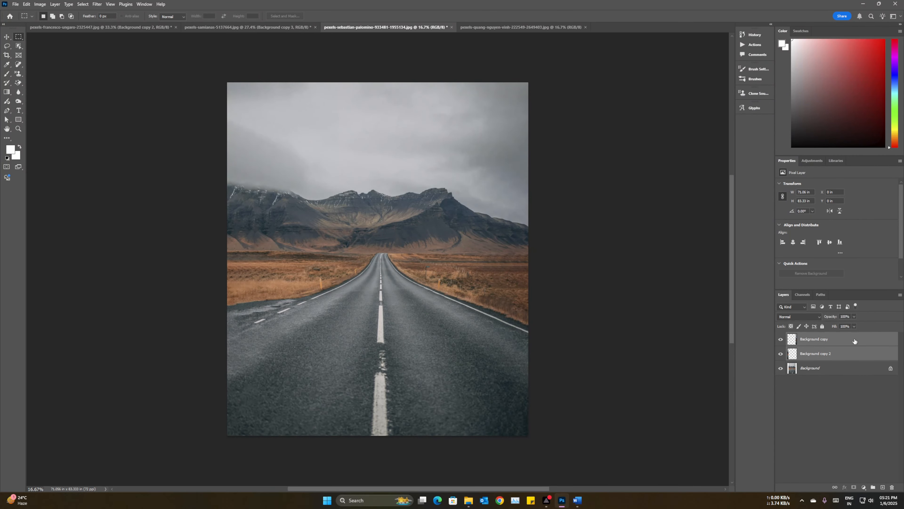
left_click(873, 487)
left_click(781, 336)
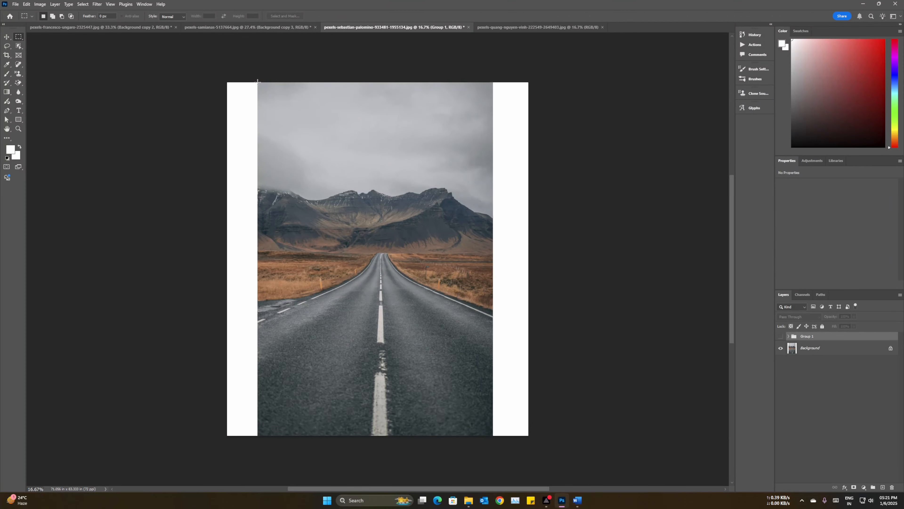
Step: Select the original photo area between the two white strips and make the Background layer active
left_click_drag(257, 82, 492, 442)
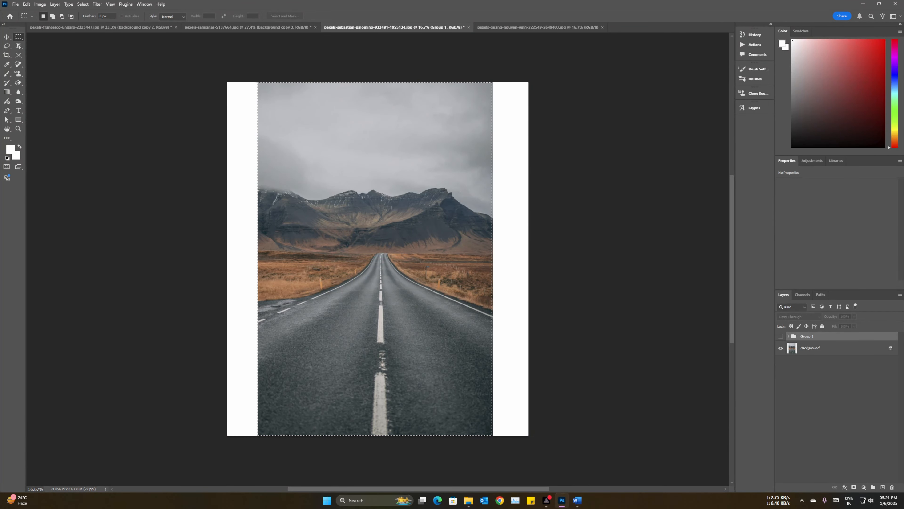
left_click(26, 4)
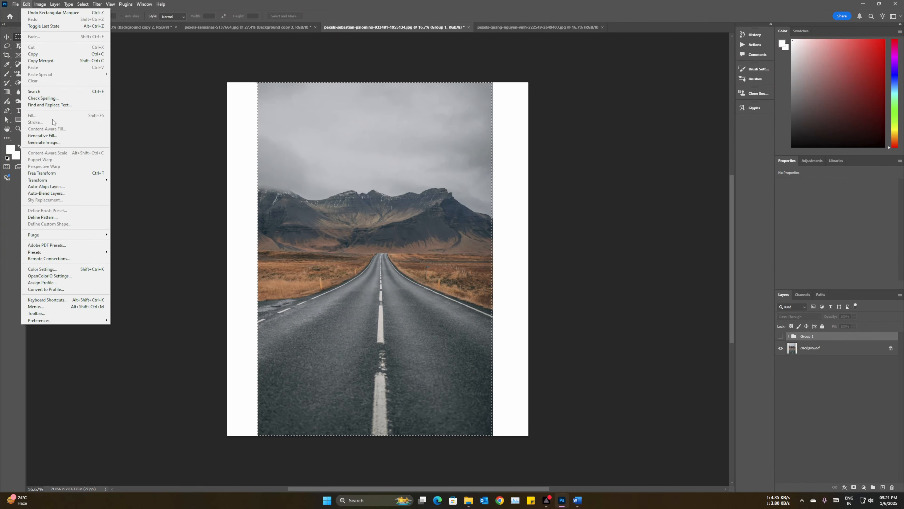
left_click(812, 348)
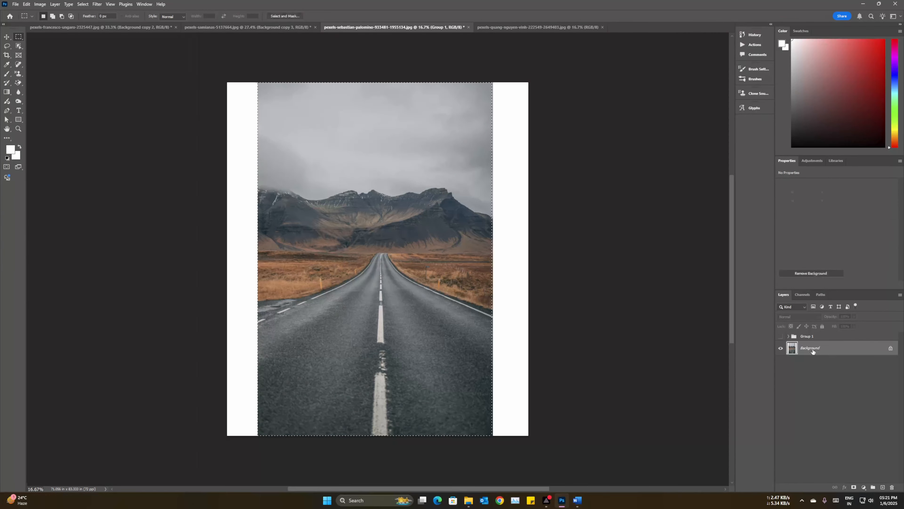
Step: Stretch the selected photo area to both canvas edges with Content-Aware Scale, to about 128% width and 113% height
left_click(32, 4)
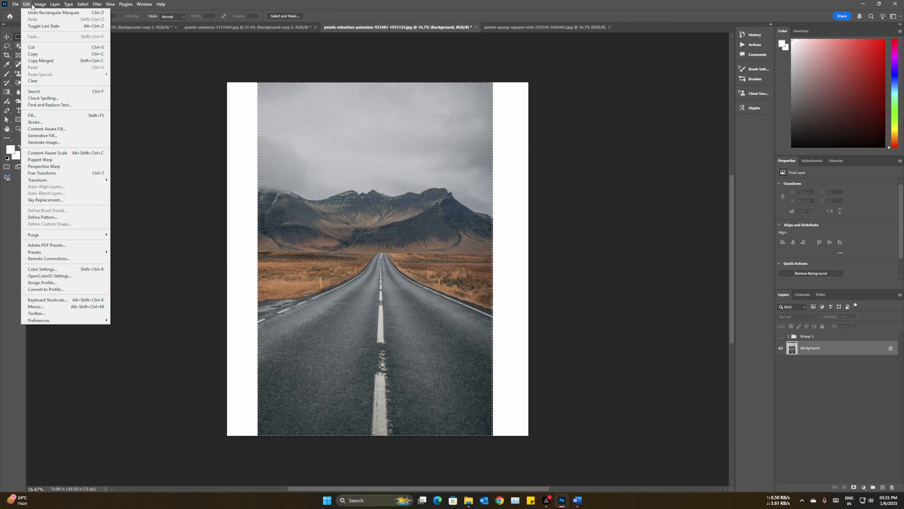
left_click(50, 153)
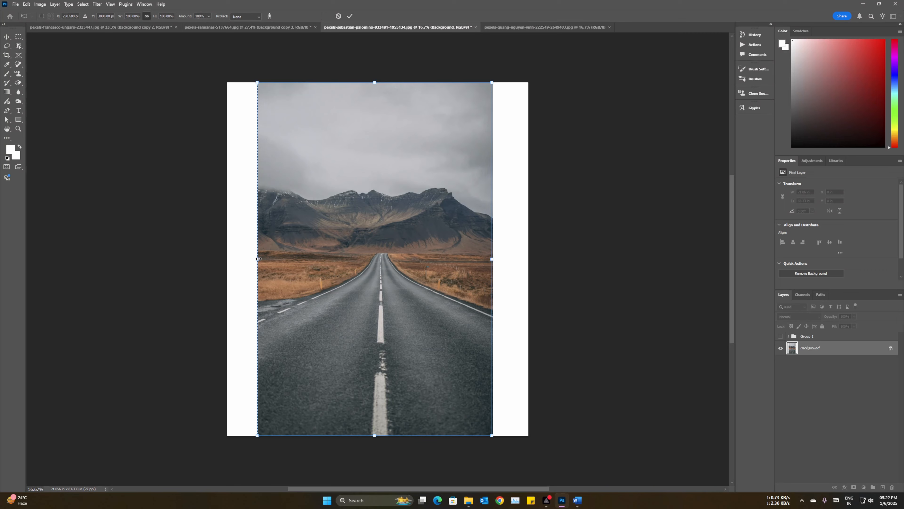
left_click_drag(258, 259, 248, 258)
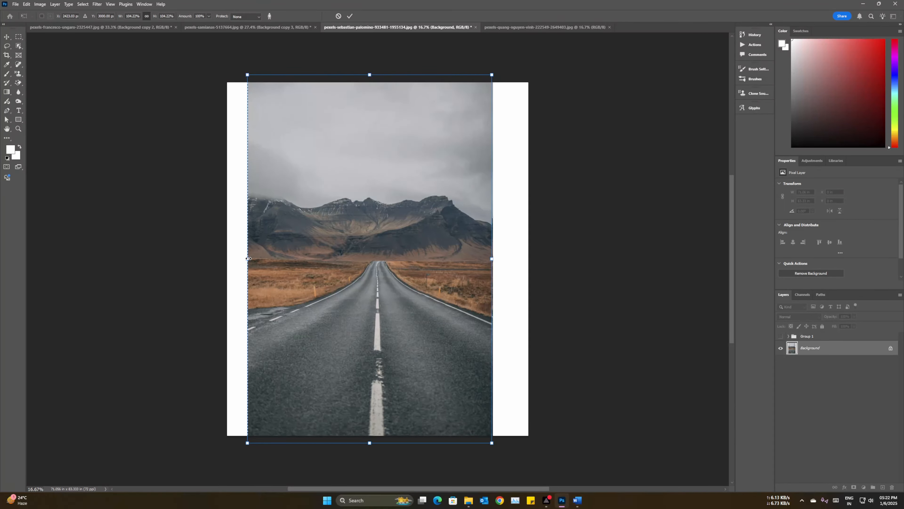
key("ctrl+z")
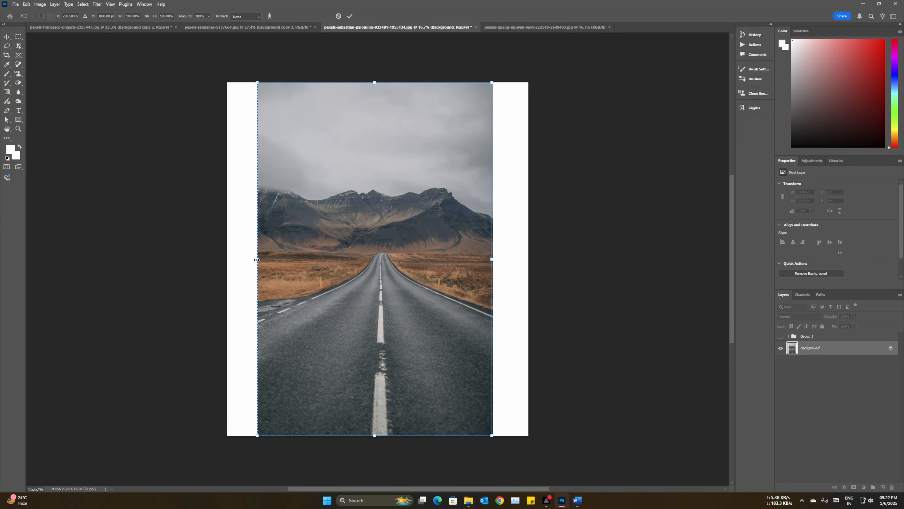
left_click_drag(257, 260, 227, 260)
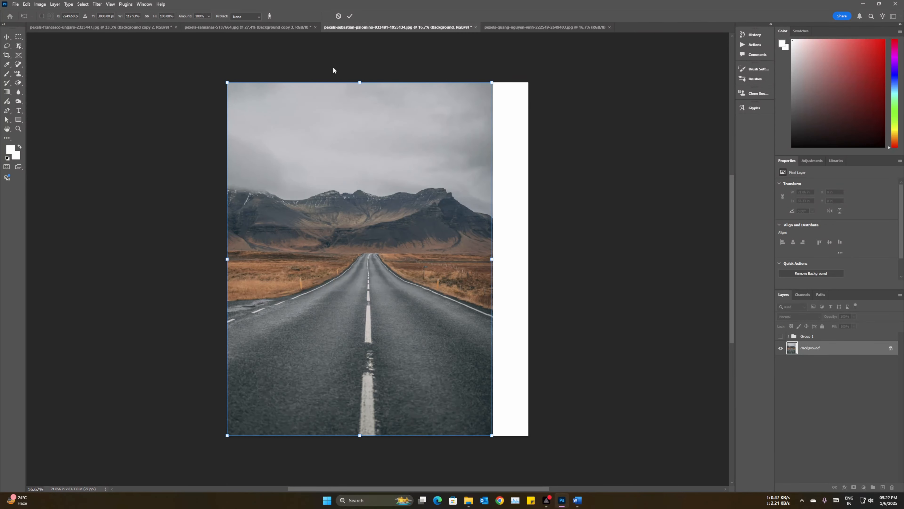
left_click(146, 16)
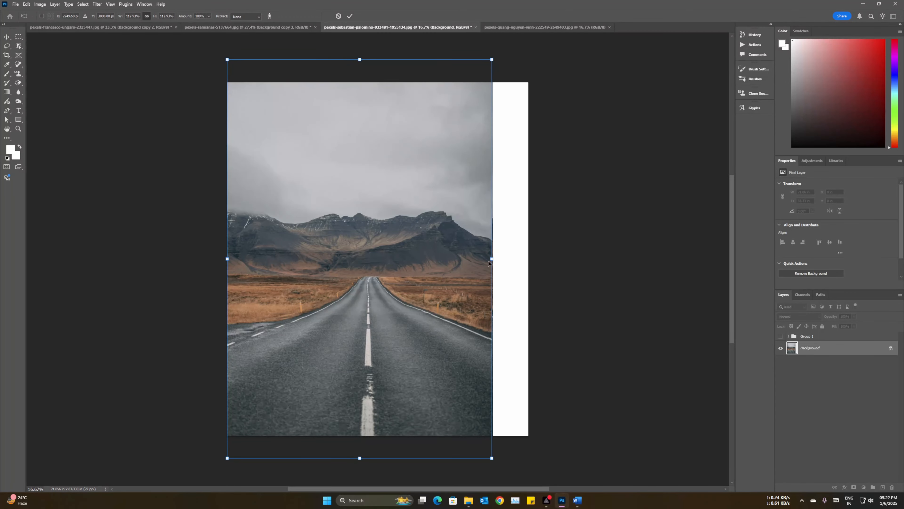
left_click_drag(492, 259, 528, 260)
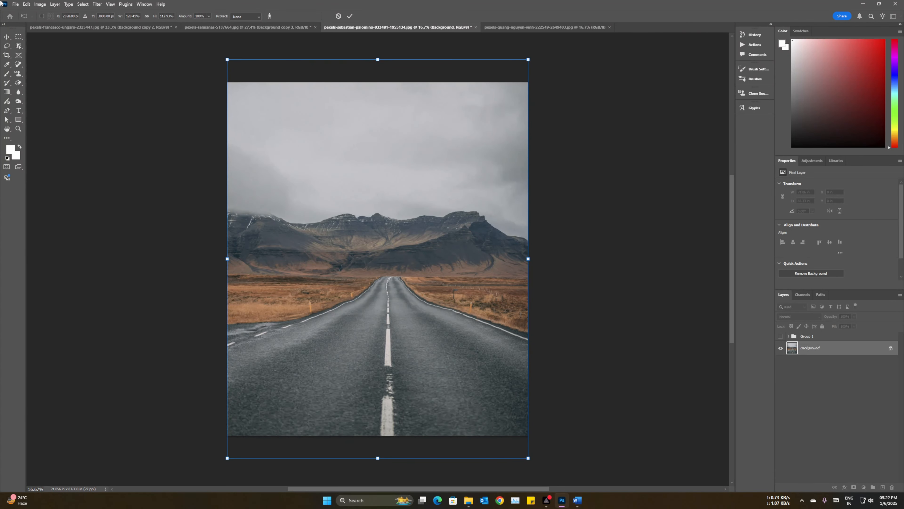
key("Return")
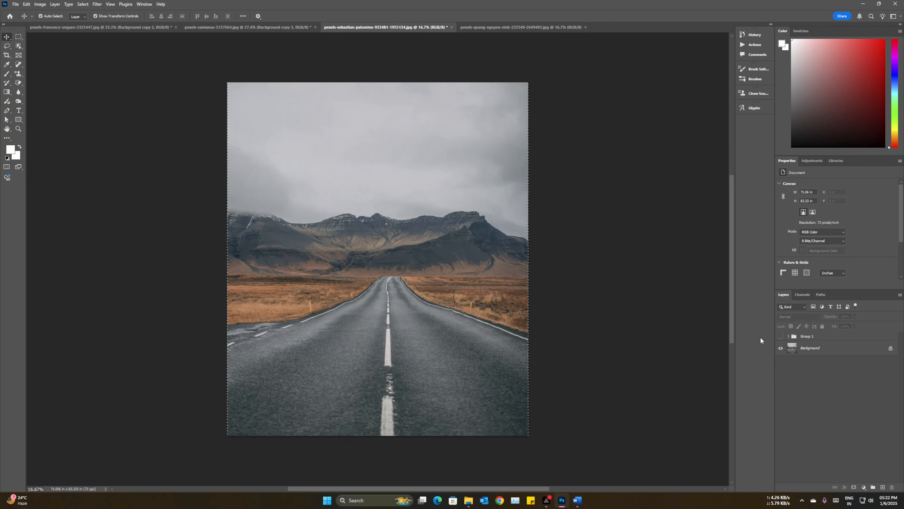
Step: Show and hide Group 1 to compare its fills with the scaled photo, and select the Background layer
left_click(781, 337)
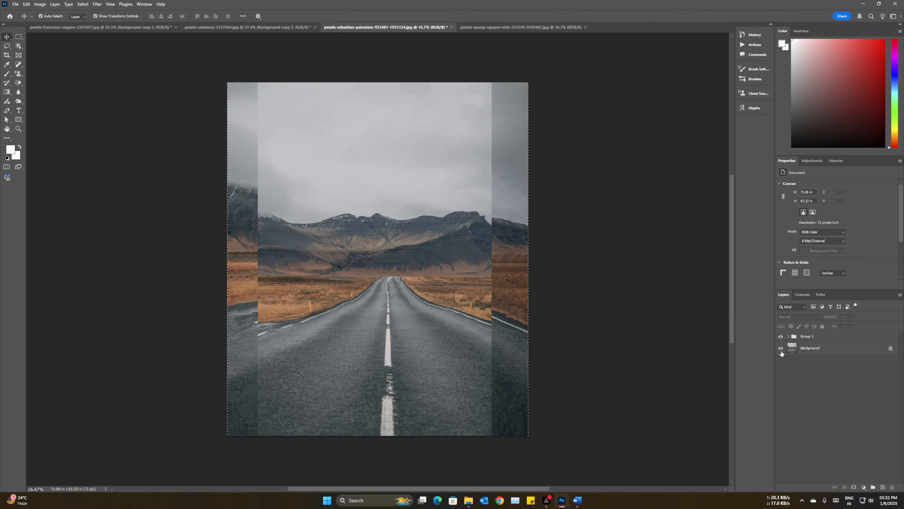
left_click(800, 387)
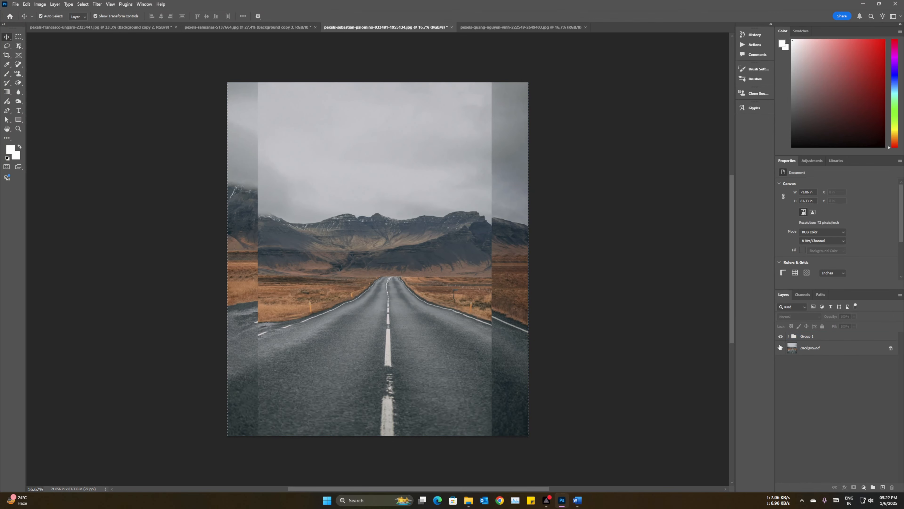
left_click(780, 335)
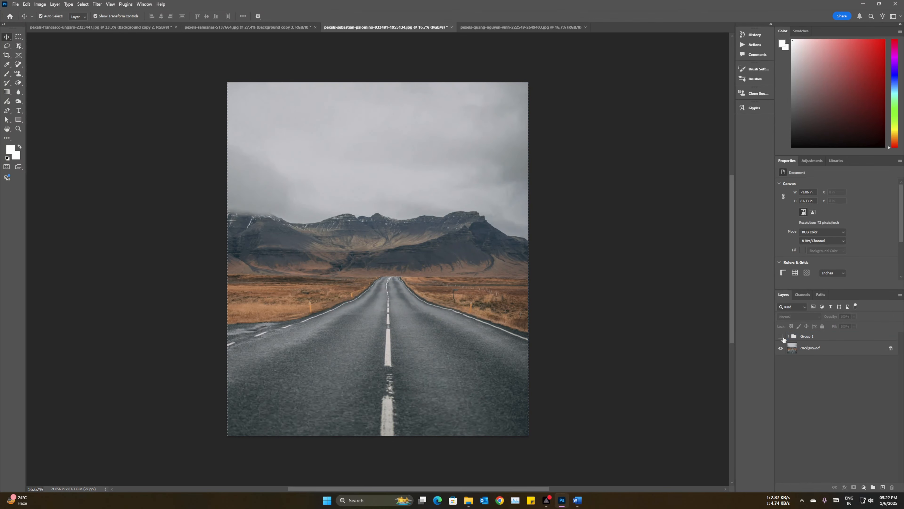
left_click(831, 351)
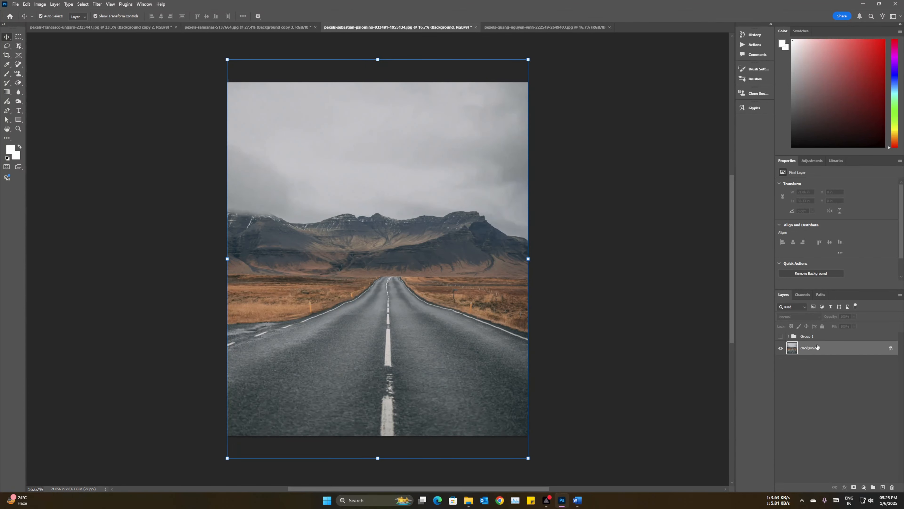
Step: Undo the Content-Aware Scale on the Background layer, back to the selected original photo area with Group 1 hidden
left_click(780, 336)
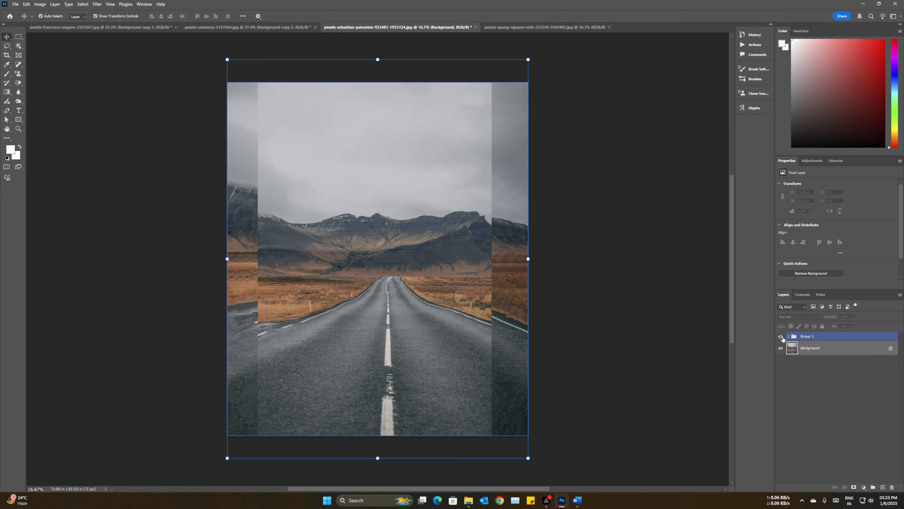
left_click(781, 336)
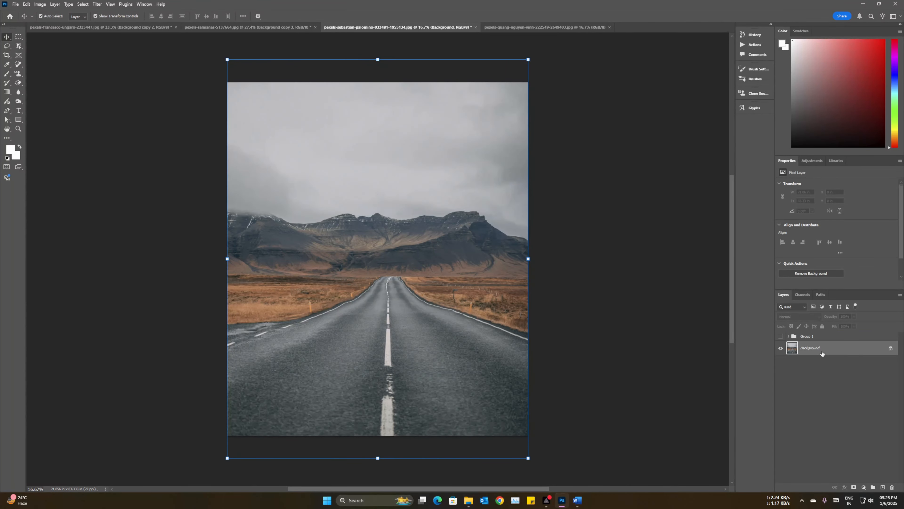
key("ctrl+z")
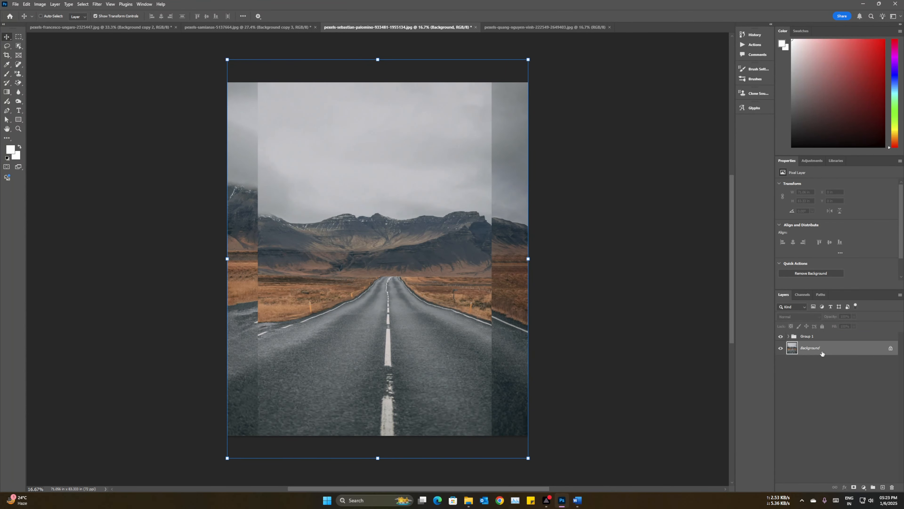
key("ctrl+z")
key("ctrl+z")
key("ctrl+z")
key("ctrl+z")
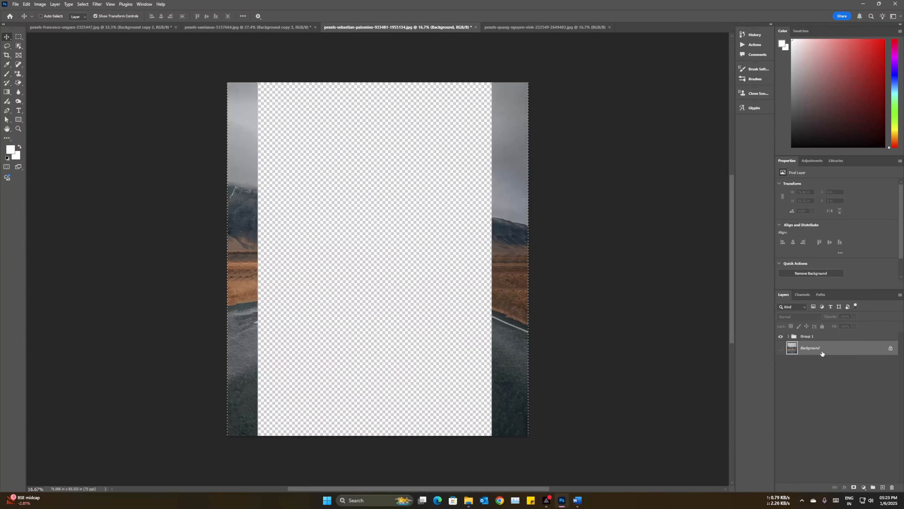
key("ctrl+z")
key("ctrl+z")
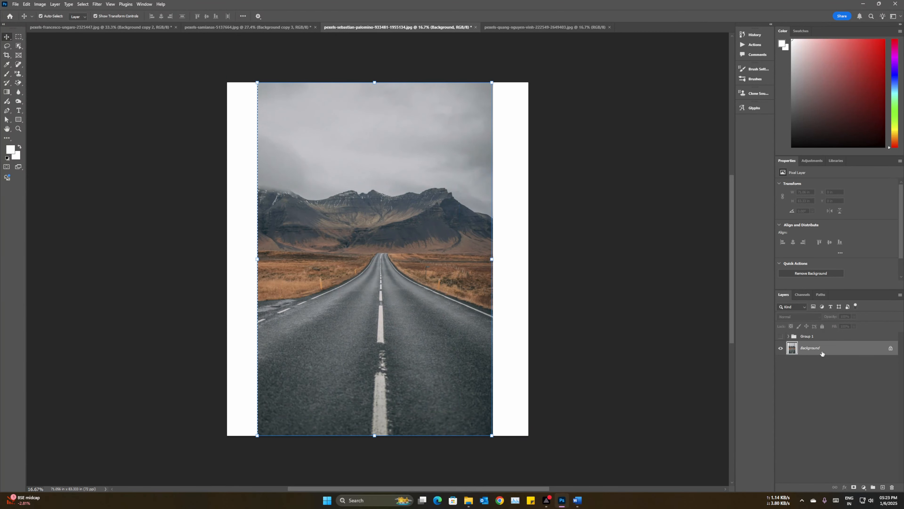
Step: Copy the selected road photo area to a new layer and stretch it horizontally to both canvas edges, about 128% width
key("ctrl+j")
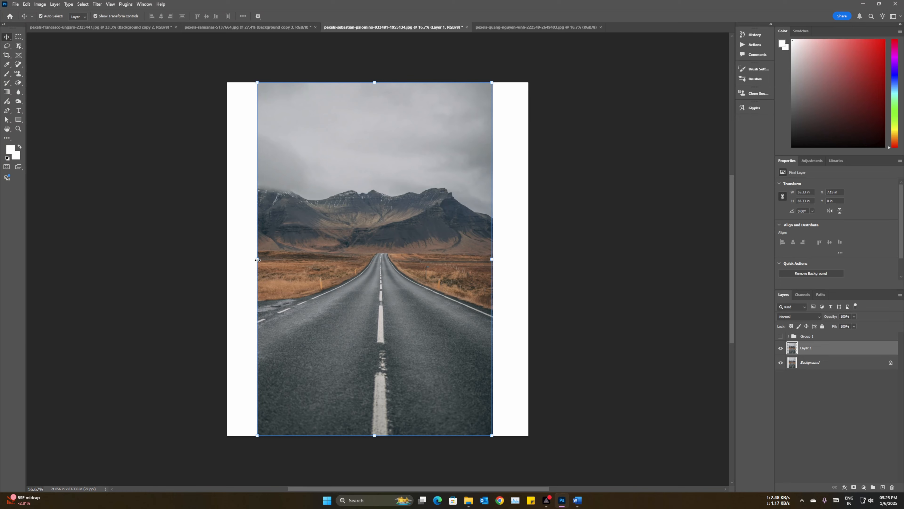
left_click_drag(257, 260, 227, 259)
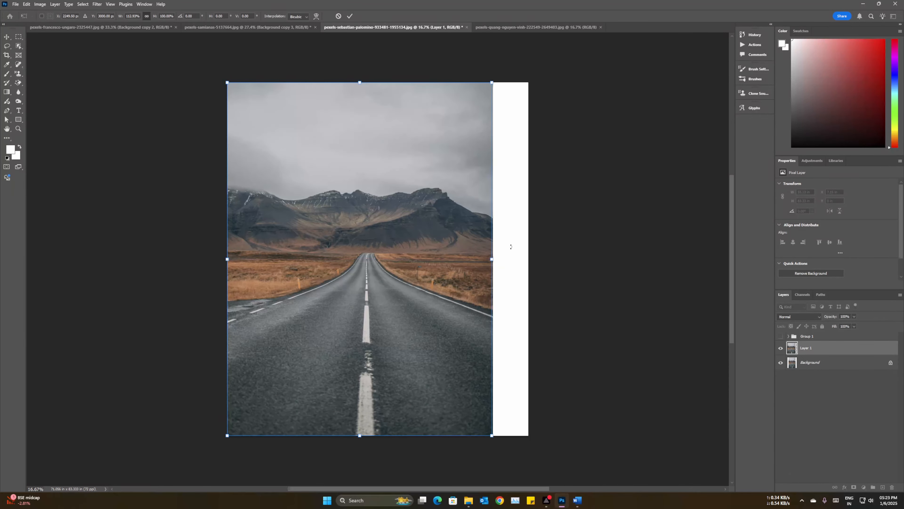
left_click_drag(491, 259, 529, 259)
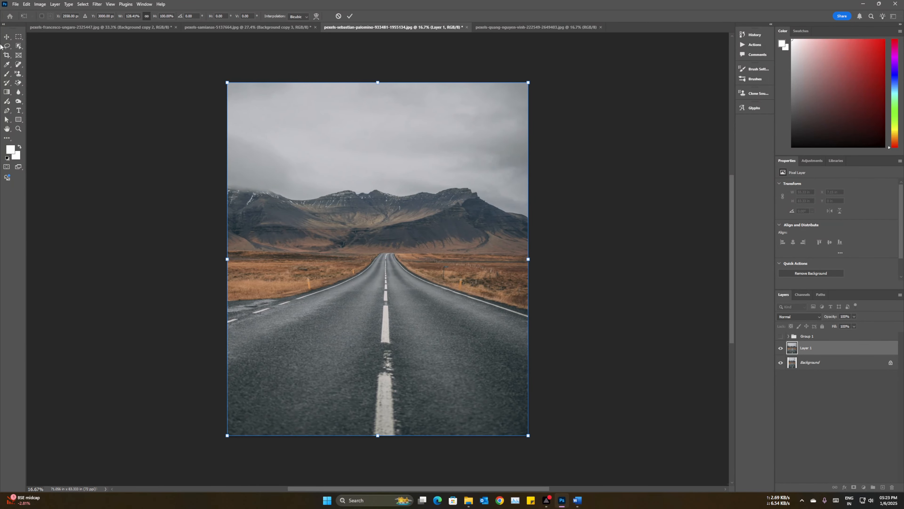
left_click(683, 262)
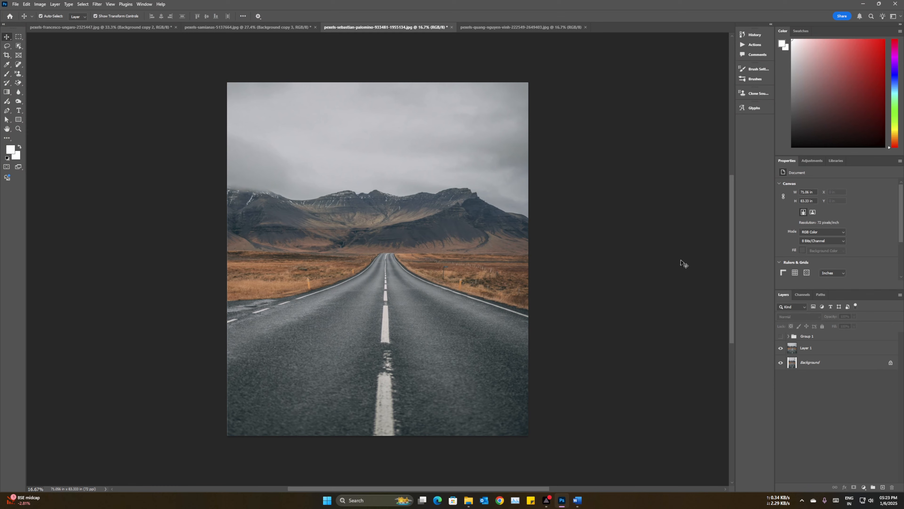
Step: Compare Layer 1, Group 1 and the original road photo by toggling layer visibility, and leave Layer 1 and Group 1 hidden
left_click(781, 336)
left_click(780, 348)
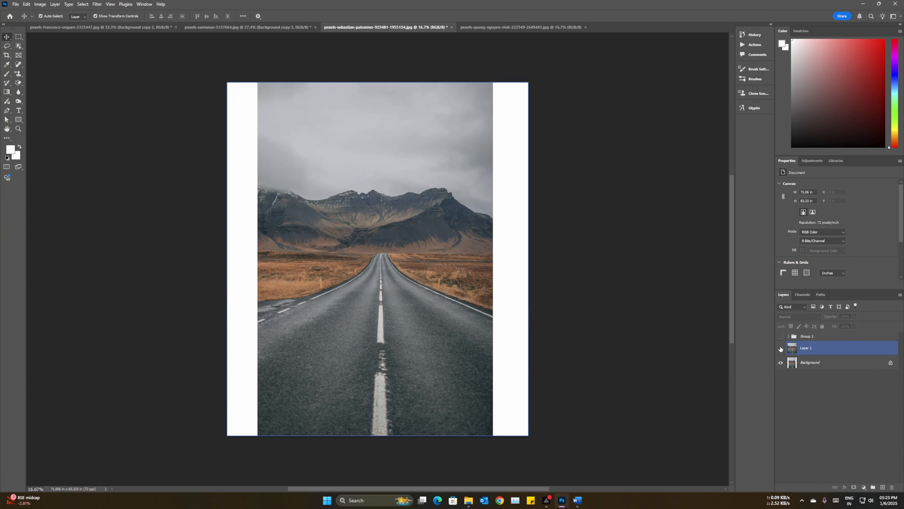
left_click(781, 348)
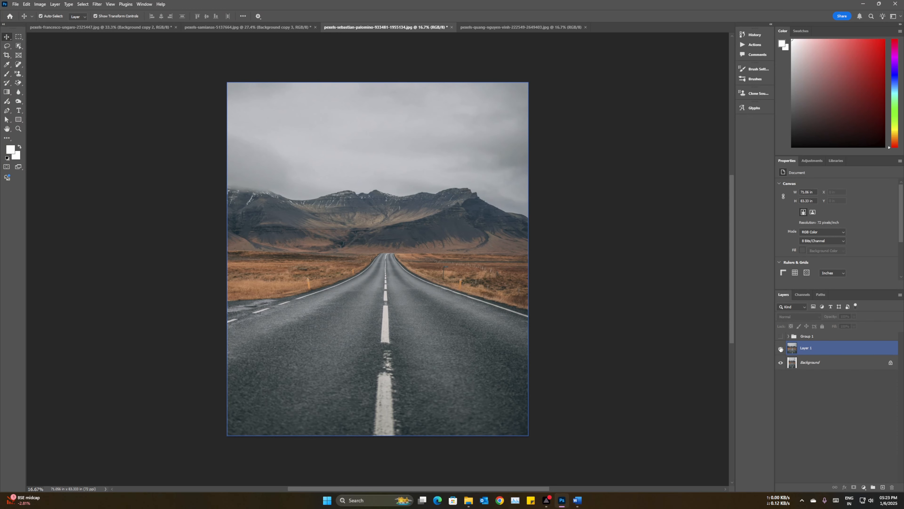
left_click(781, 348)
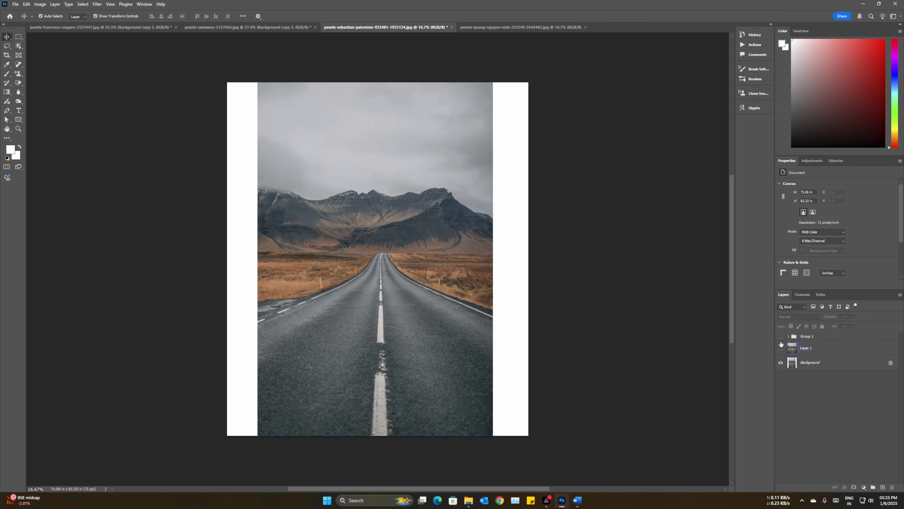
left_click(780, 336)
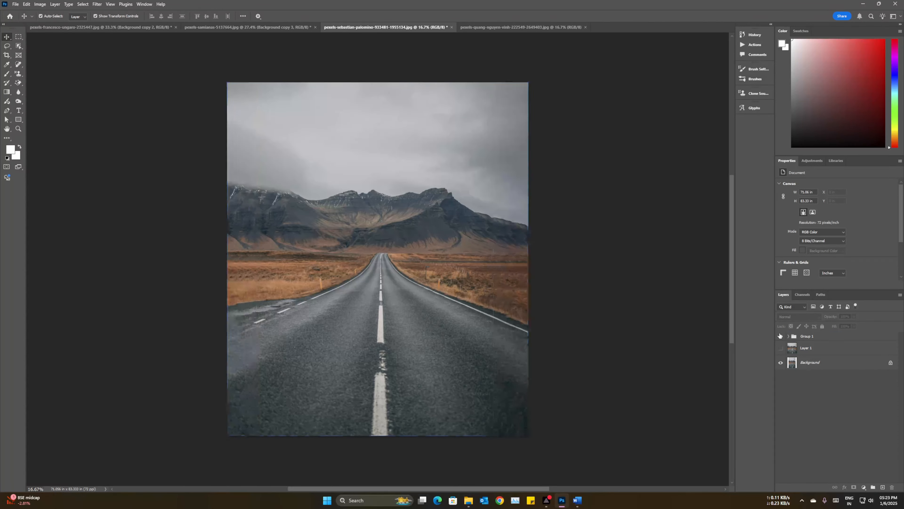
left_click(780, 348)
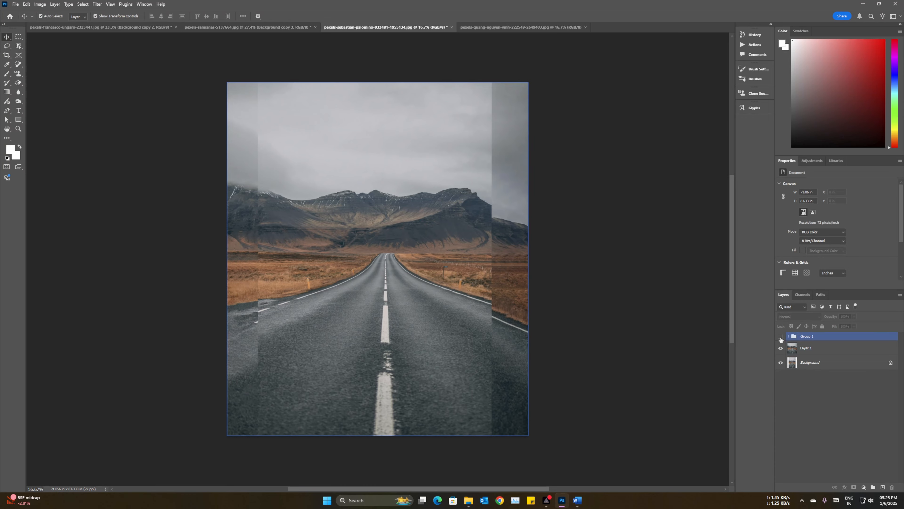
left_click(780, 336)
left_click(786, 350)
left_click(781, 348)
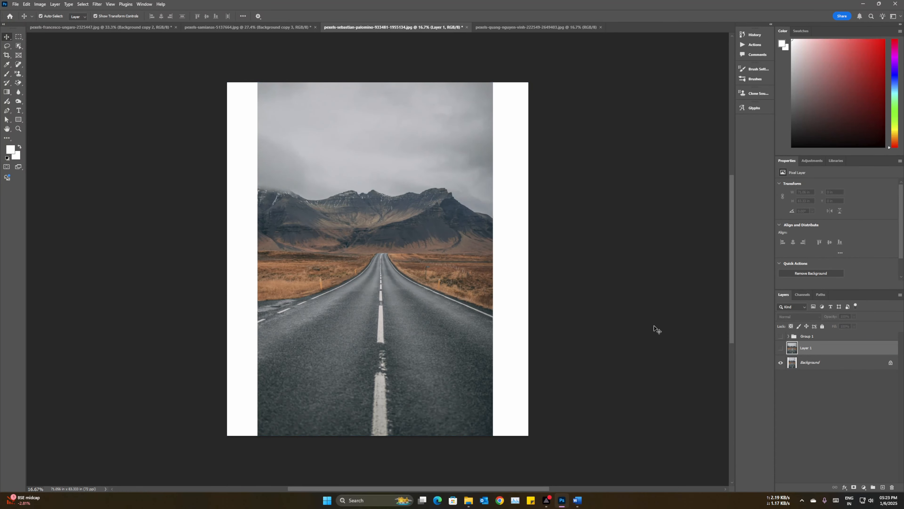
Step: Switch to the lake photo and extend its canvas on the left side with Crop, to a width of about 126.25 in
left_click(518, 28)
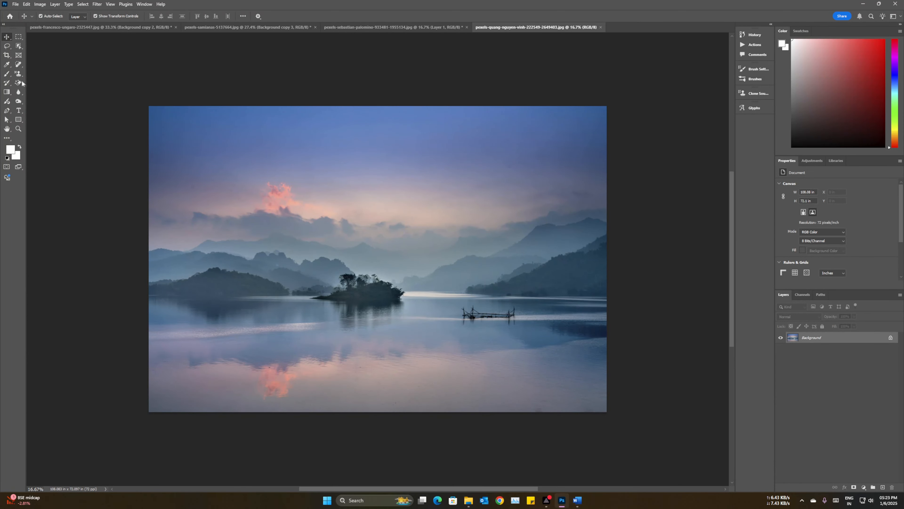
left_click(6, 56)
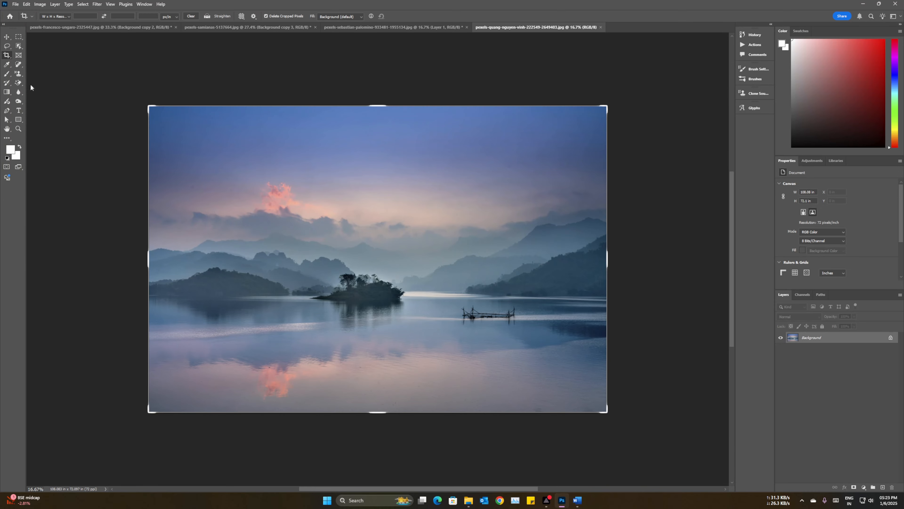
left_click_drag(146, 258, 108, 257)
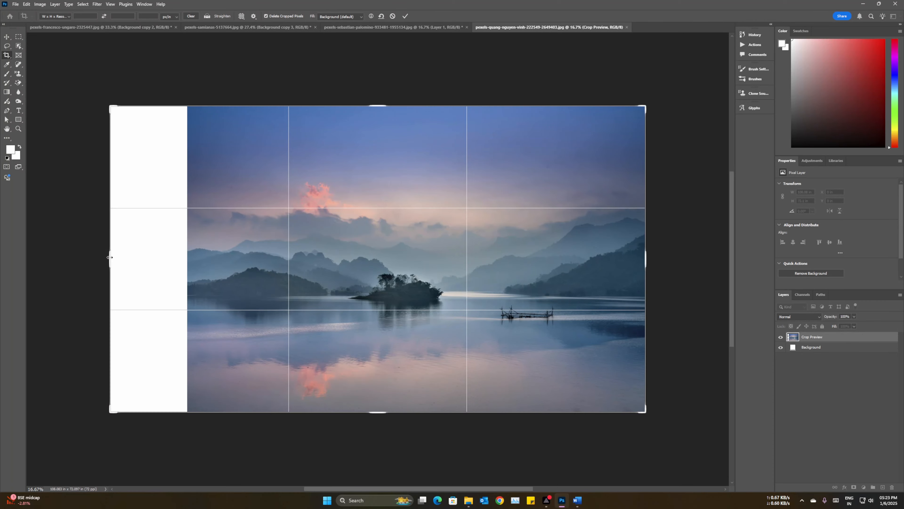
key("Return")
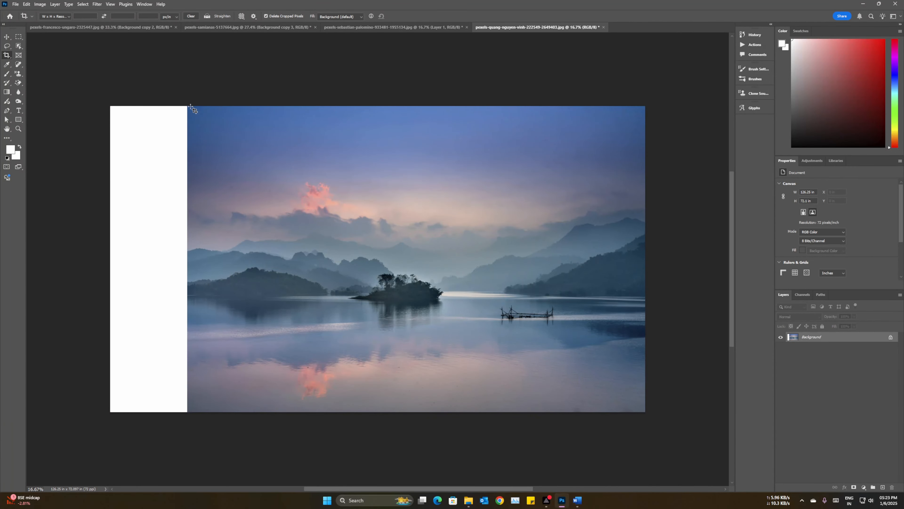
Step: Select the white strip at the lake photo's left edge and fill it with Content-Aware Fill, output to a new layer
left_click_drag(191, 107, 101, 426)
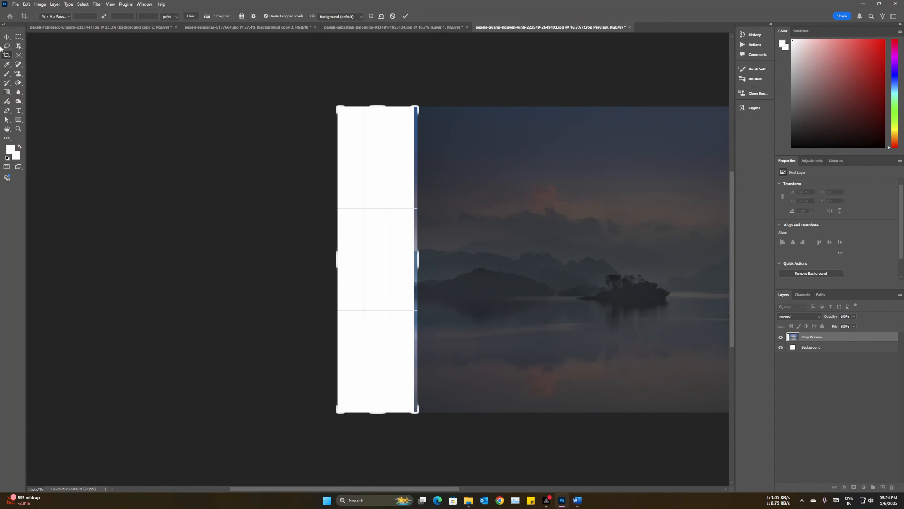
key("Escape")
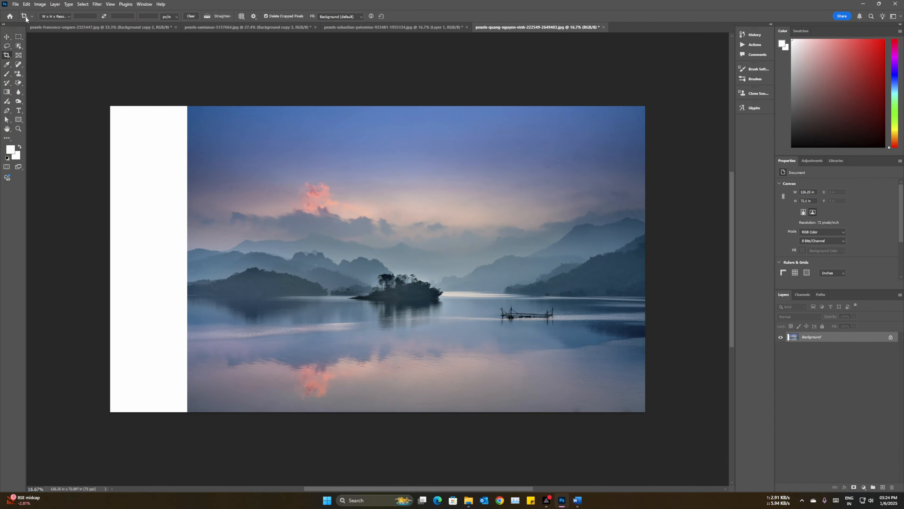
left_click(20, 36)
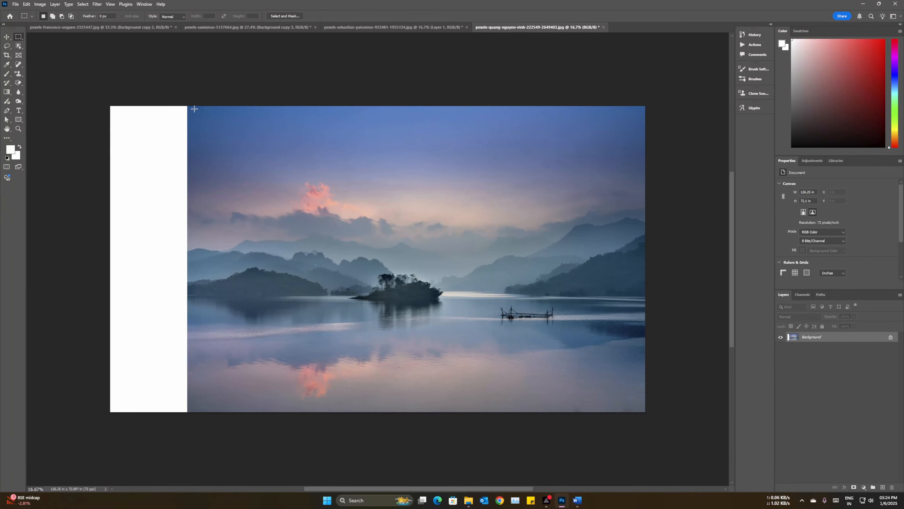
left_click_drag(189, 106, 89, 489)
right_click(144, 231)
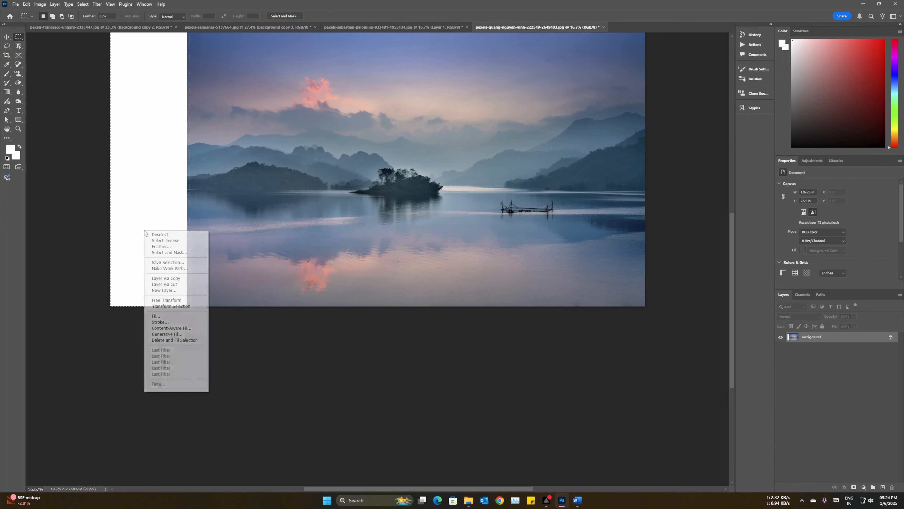
left_click(176, 328)
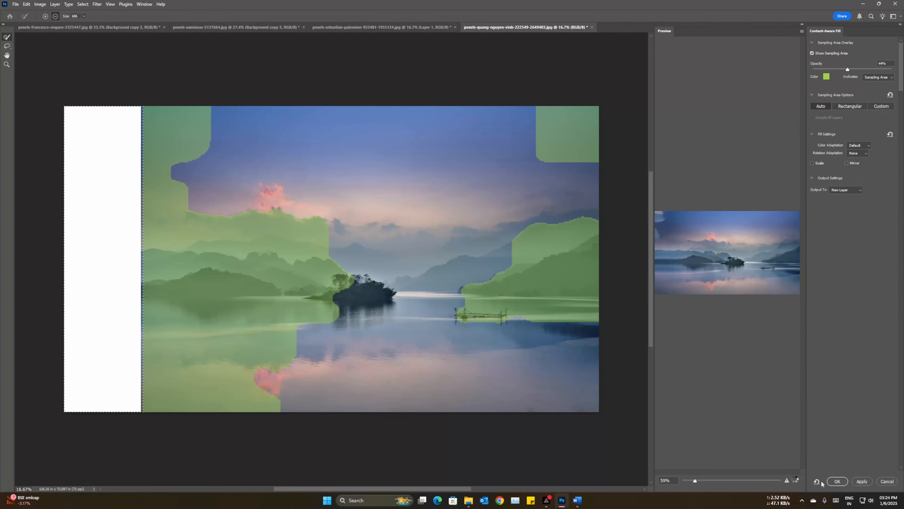
left_click(837, 481)
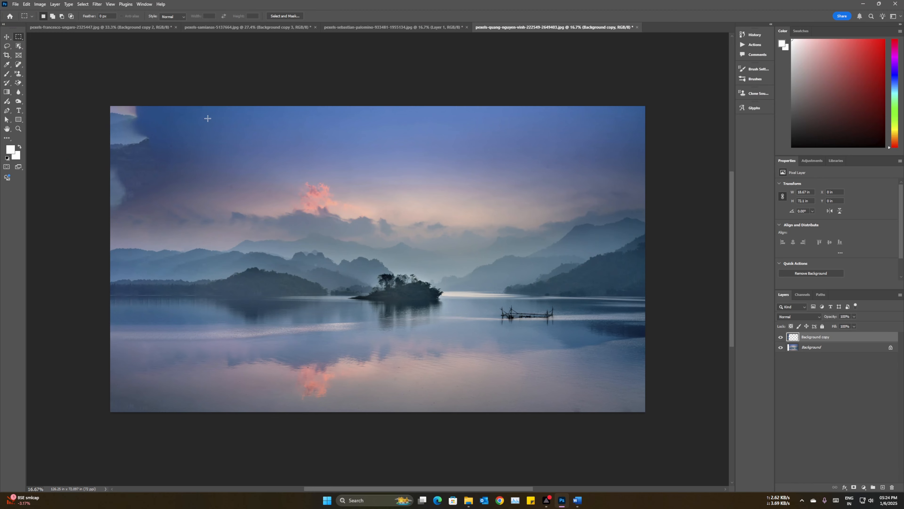
Step: Mark areas of the filled sky and mountains with rectangular selections to examine the fill, and deselect
left_click_drag(157, 107, 74, 254)
key("ctrl+d")
mouse_move(223, 232)
left_mouse_down()
mouse_move(180, 278)
mouse_move(107, 280)
left_mouse_up()
left_click_drag(234, 183, 111, 246)
key("ctrl+d")
Step: Undo the marking selections and remove the Content-Aware Fill layer, leaving the white strip empty and nothing selected
key("ctrl+z")
key("ctrl+z")
key("ctrl+z")
key("ctrl+z")
key("ctrl+z")
key("ctrl+d")
left_click(7, 37)
key("Delete")
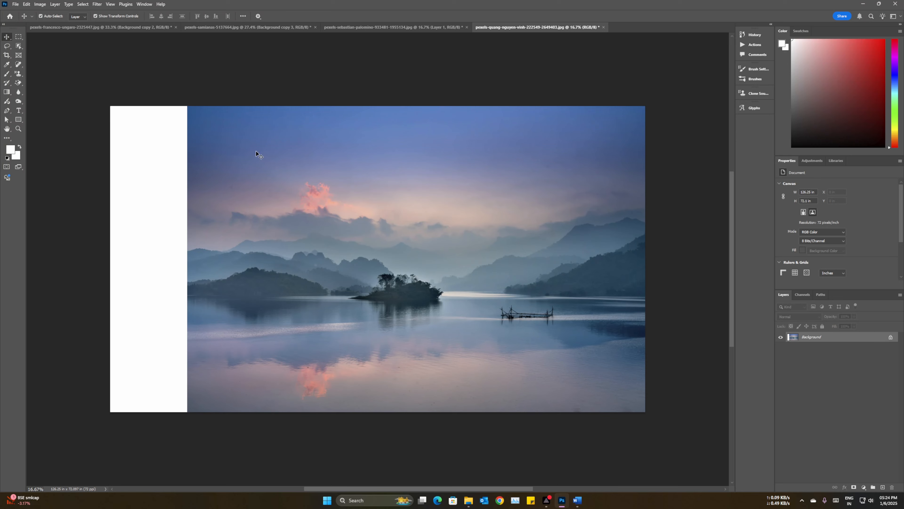
Step: Try stretching the entire lake photo area to the canvas's left edge with Content-Aware Scale, about 117% width, and undo it
left_click(19, 37)
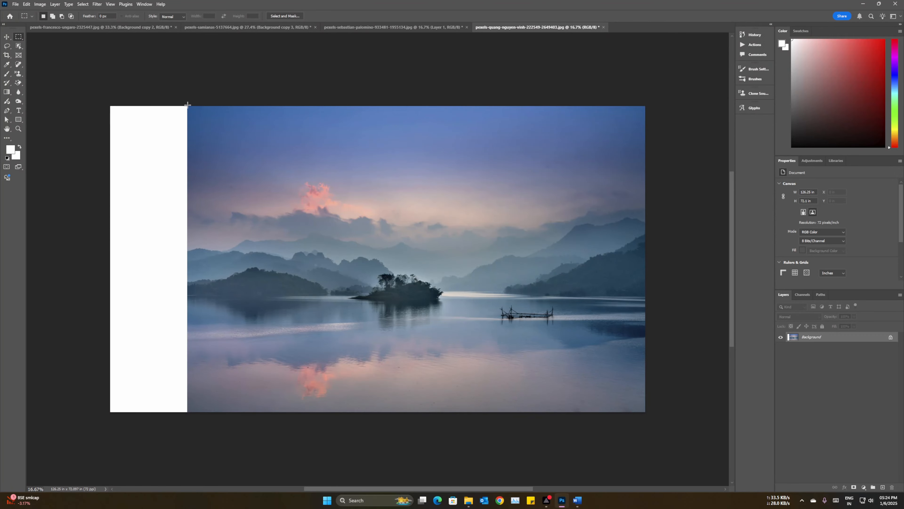
left_click_drag(187, 104, 641, 413)
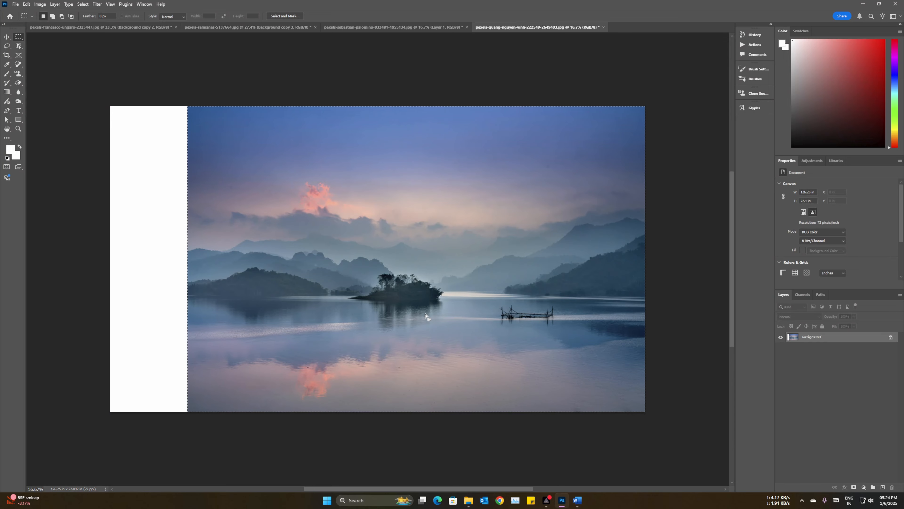
left_click(26, 4)
left_click(55, 153)
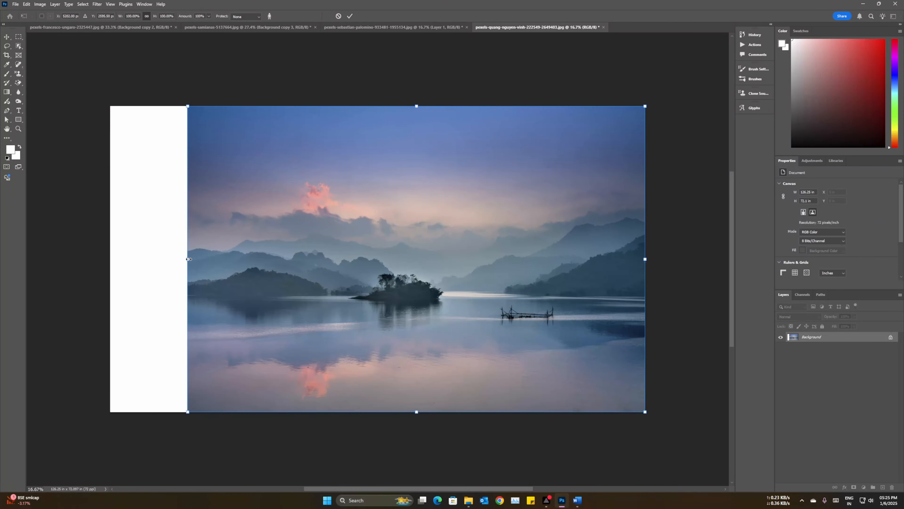
left_click_drag(188, 259, 110, 259)
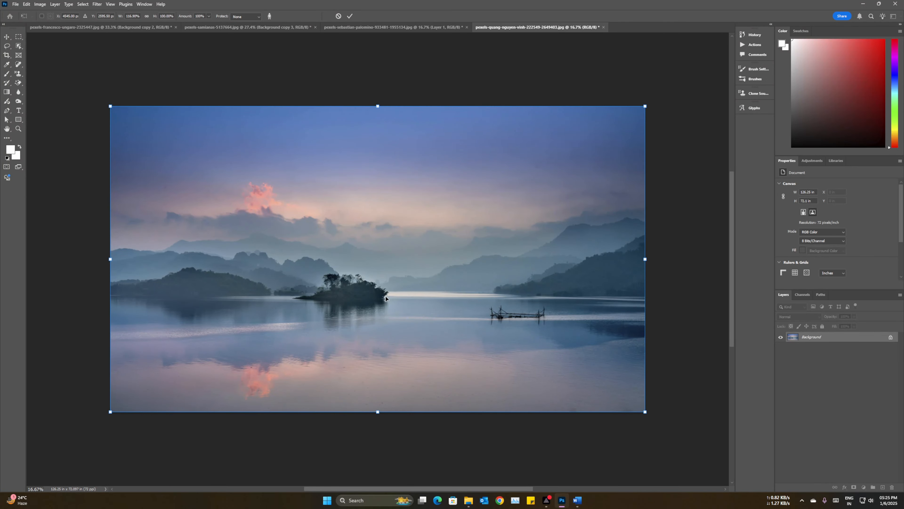
key("ctrl+z")
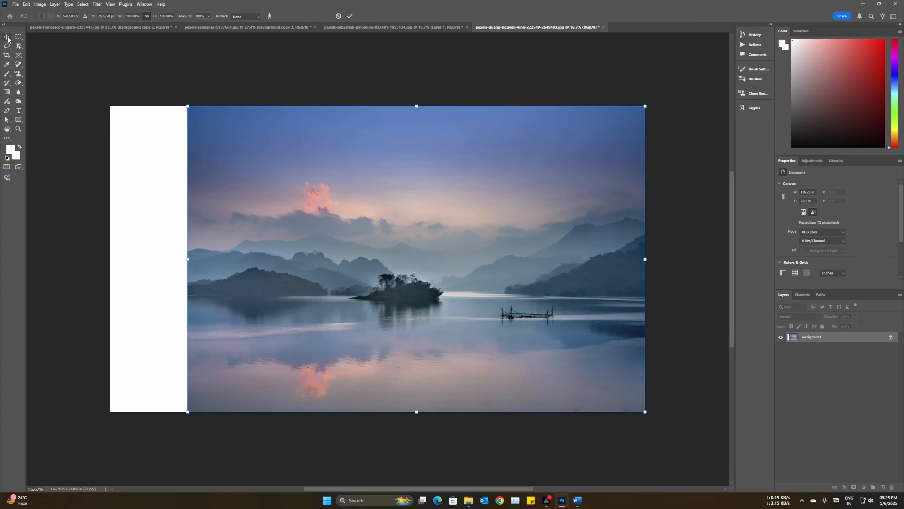
Step: Try stretching a rectangular selection of the lake photo's left third to the canvas edge with Content-Aware Scale, about 146% width, and undo it
left_click(18, 37)
left_click_drag(355, 108, 188, 414)
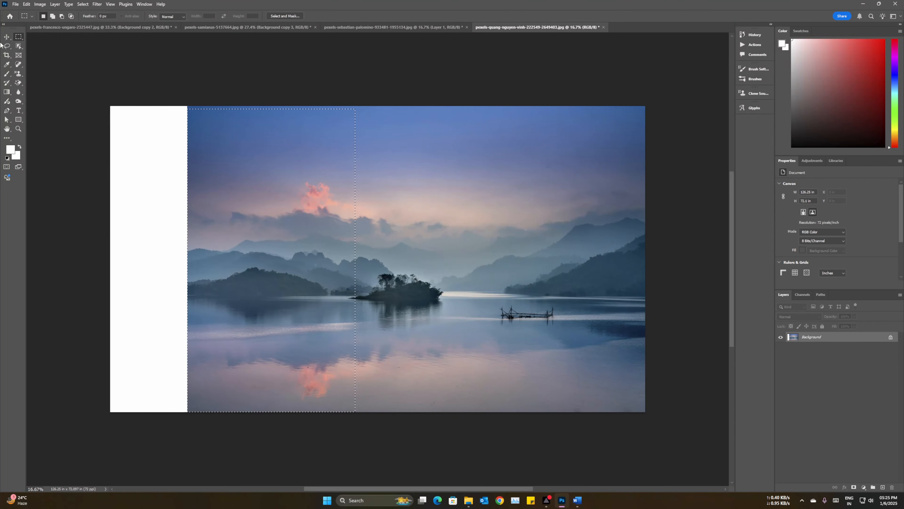
left_click(25, 4)
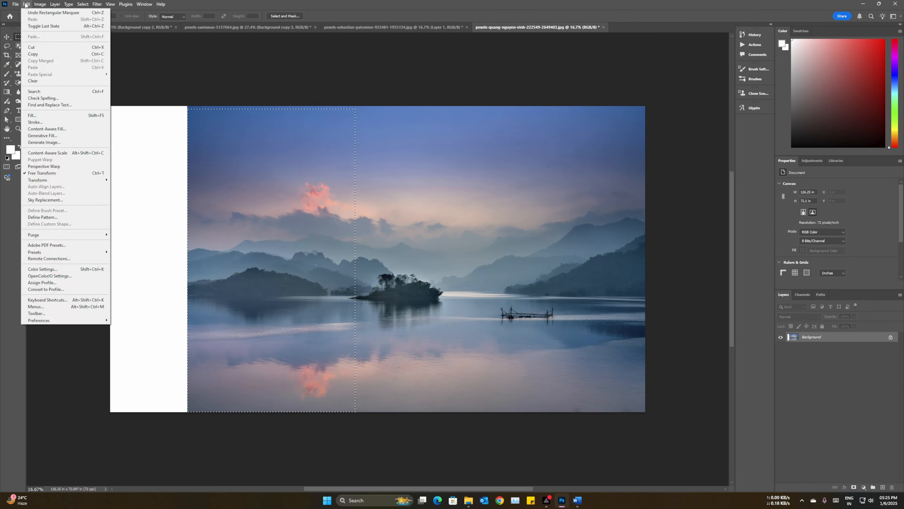
left_click(66, 153)
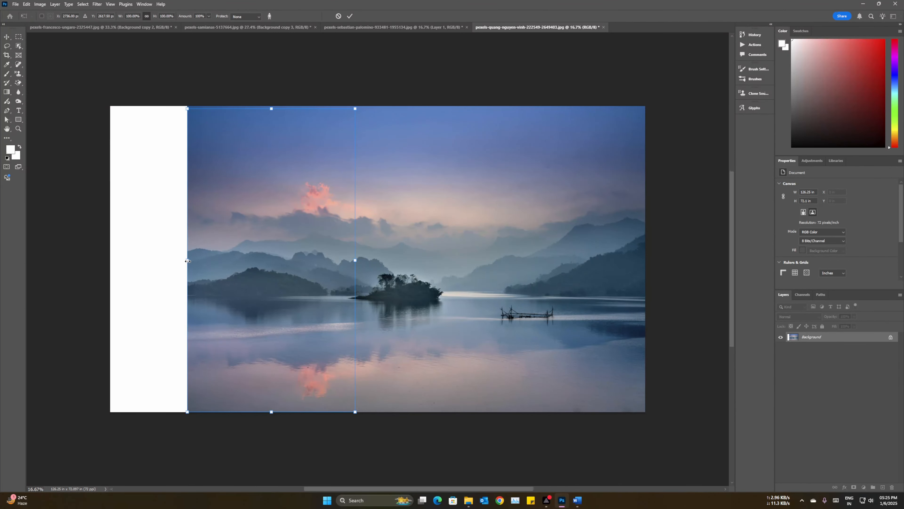
left_click_drag(187, 259, 109, 264)
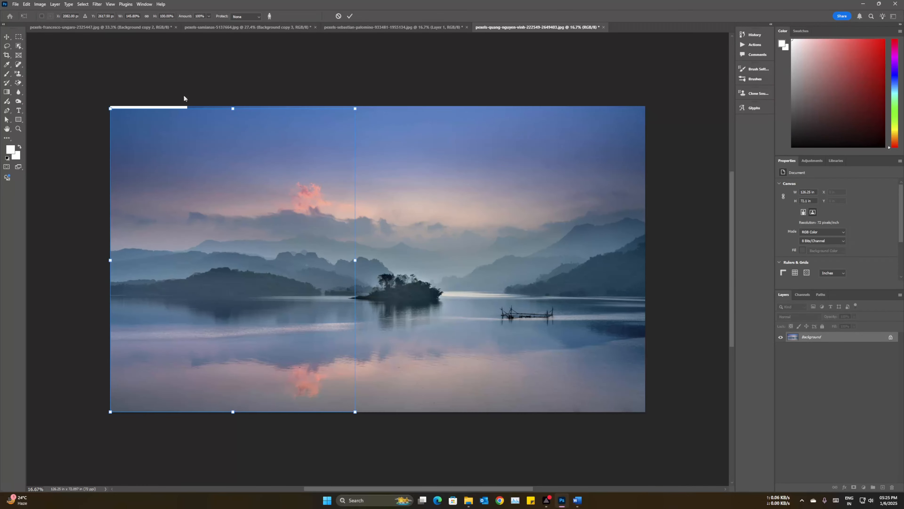
key("ctrl+z")
Step: Try a full-height selection of the photo's left third, stretched slightly past the canvas's left edge with Content-Aware Scale at about 148% width
left_click_drag(186, 105, 352, 412)
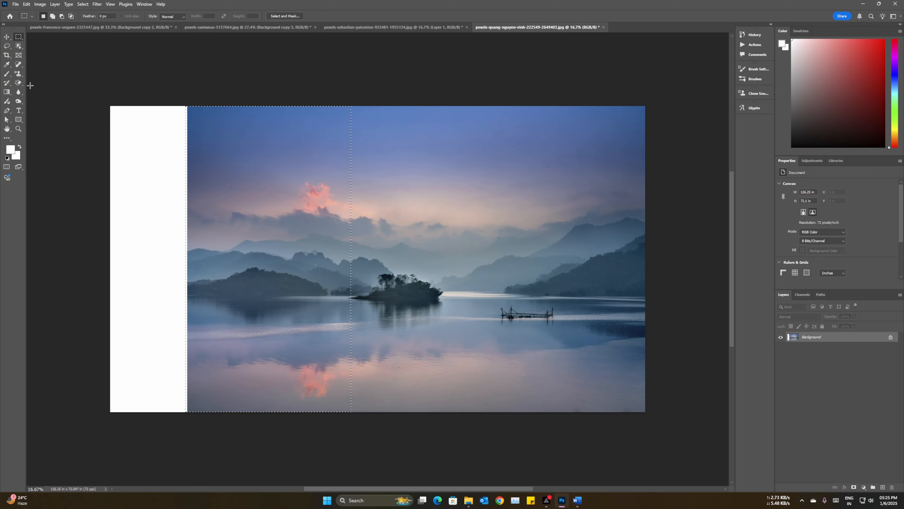
left_click(26, 4)
left_click(48, 155)
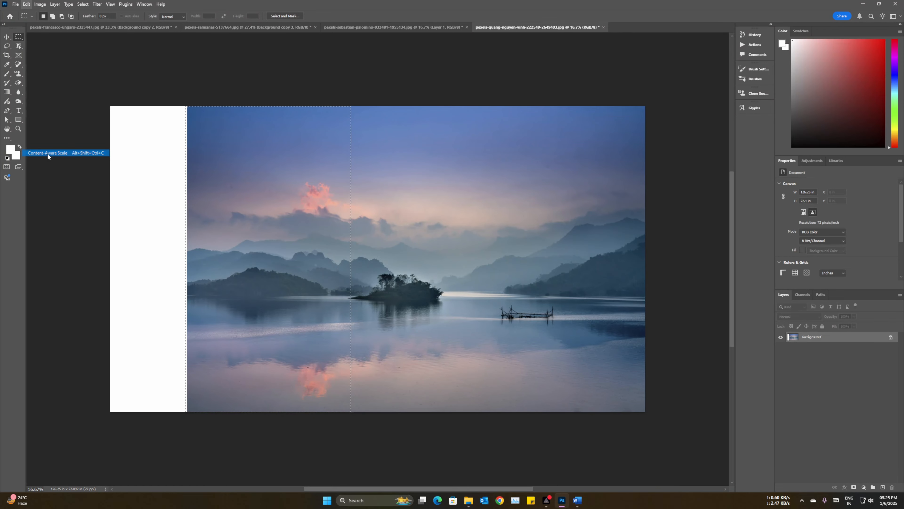
left_click_drag(186, 259, 107, 262)
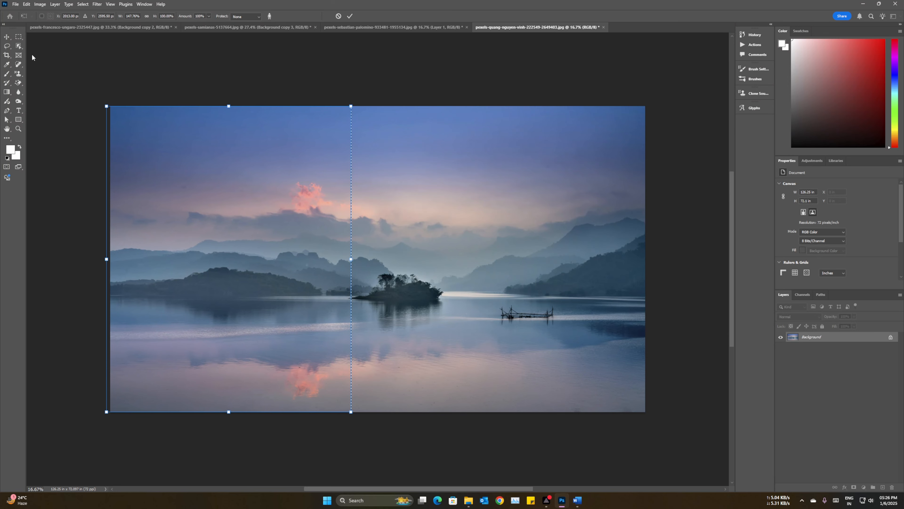
key("Return")
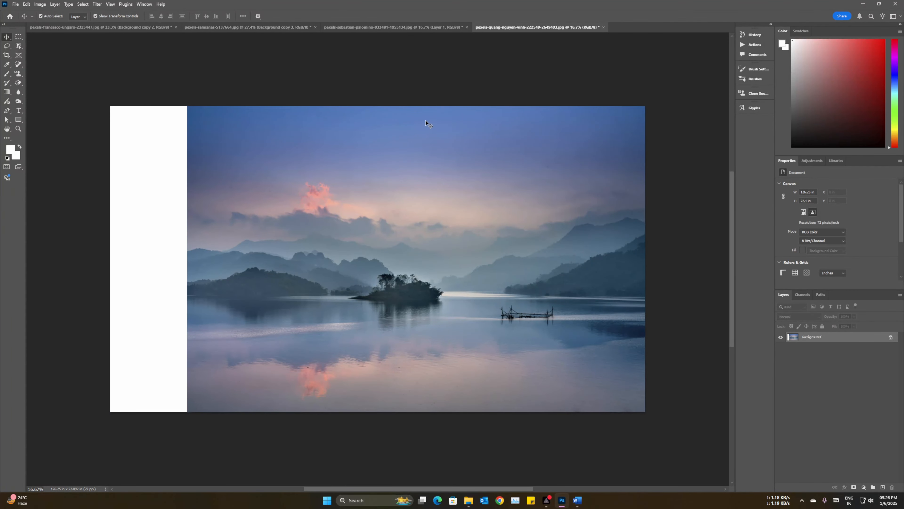
Step: Select the photo's left part up to the middle of the island, stretch it over the white strip with Content-Aware Scale, about 135% width, and deselect
key("m")
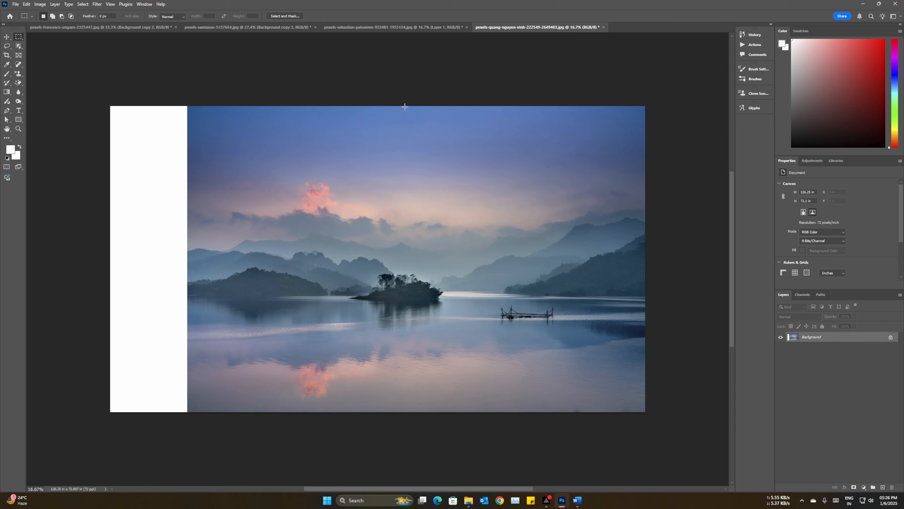
left_click_drag(403, 106, 187, 435)
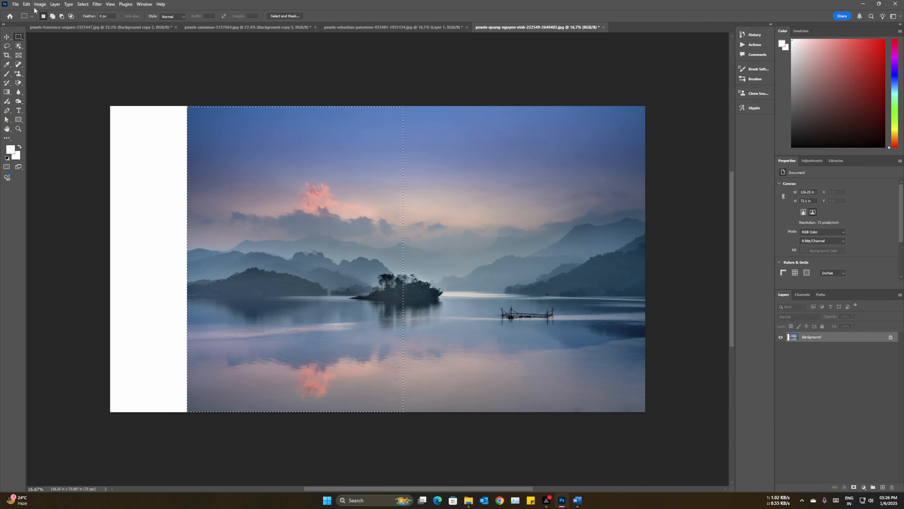
left_click(27, 5)
left_click(54, 153)
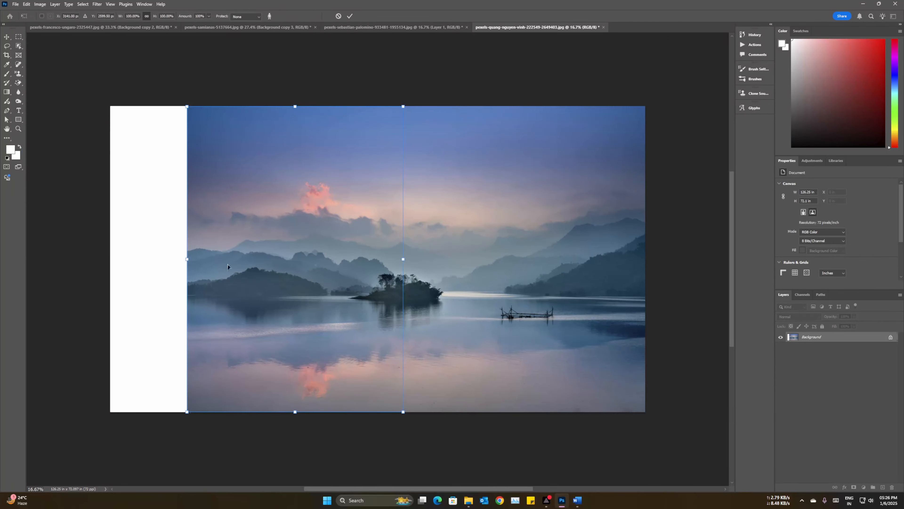
left_click_drag(186, 259, 109, 264)
left_click(7, 37)
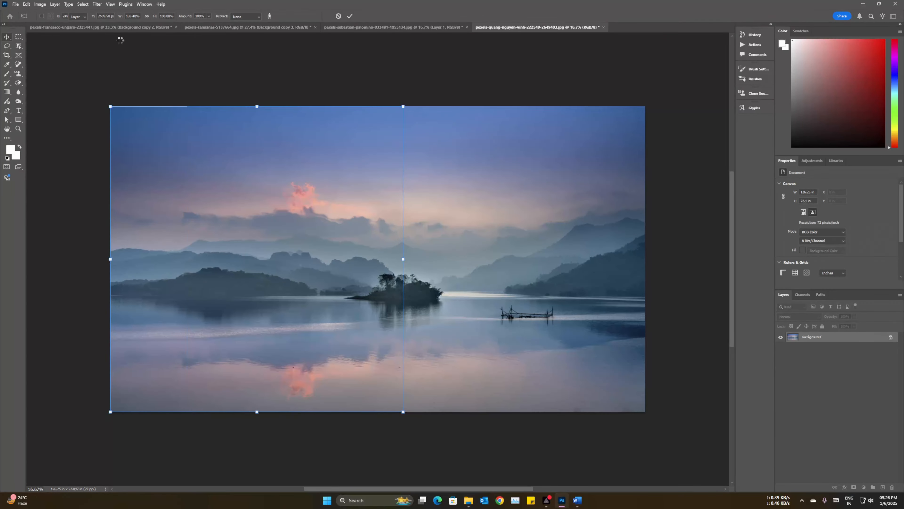
key("ctrl+d")
key("m")
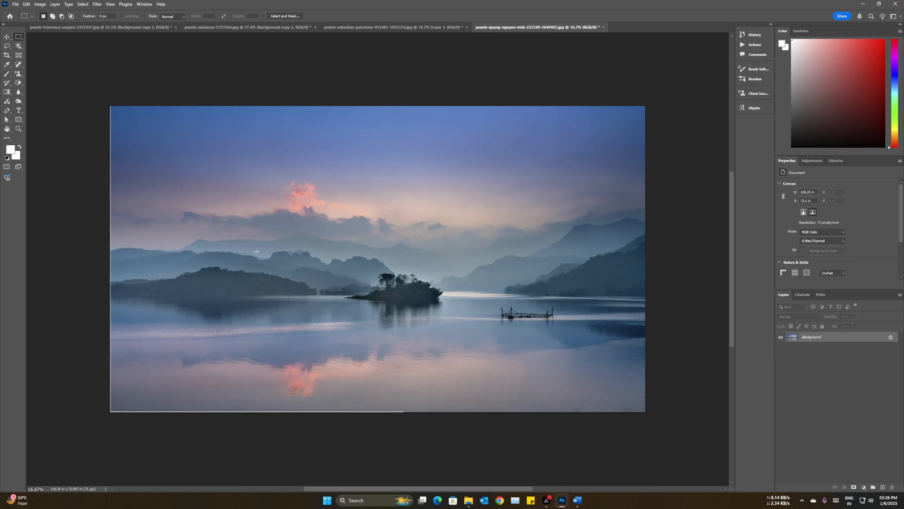